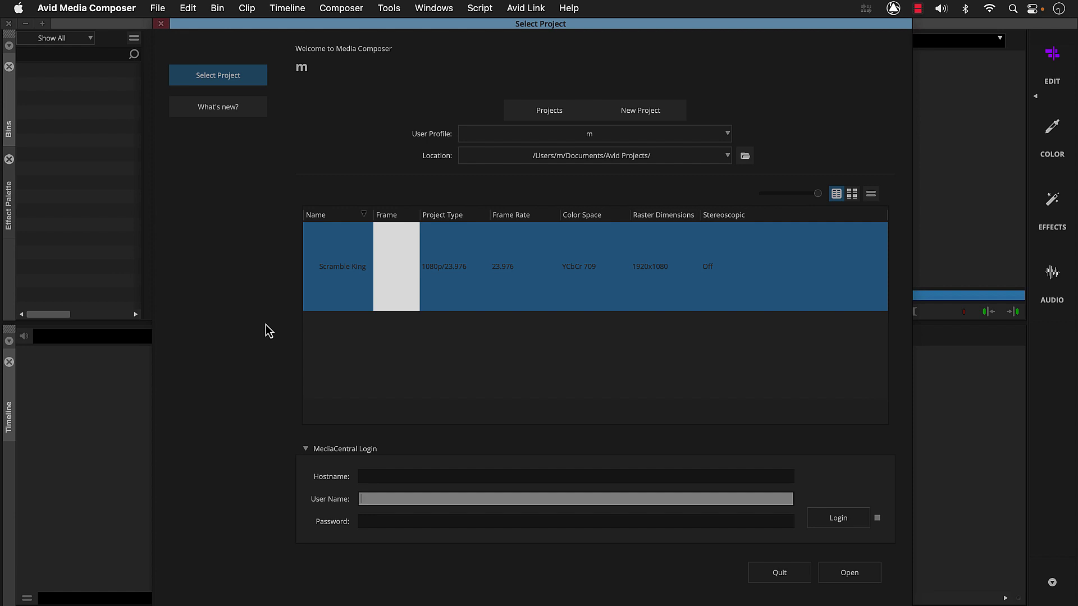
# - Open the Scramble King project from the Select Project dialog
pyautogui.click(339, 291)
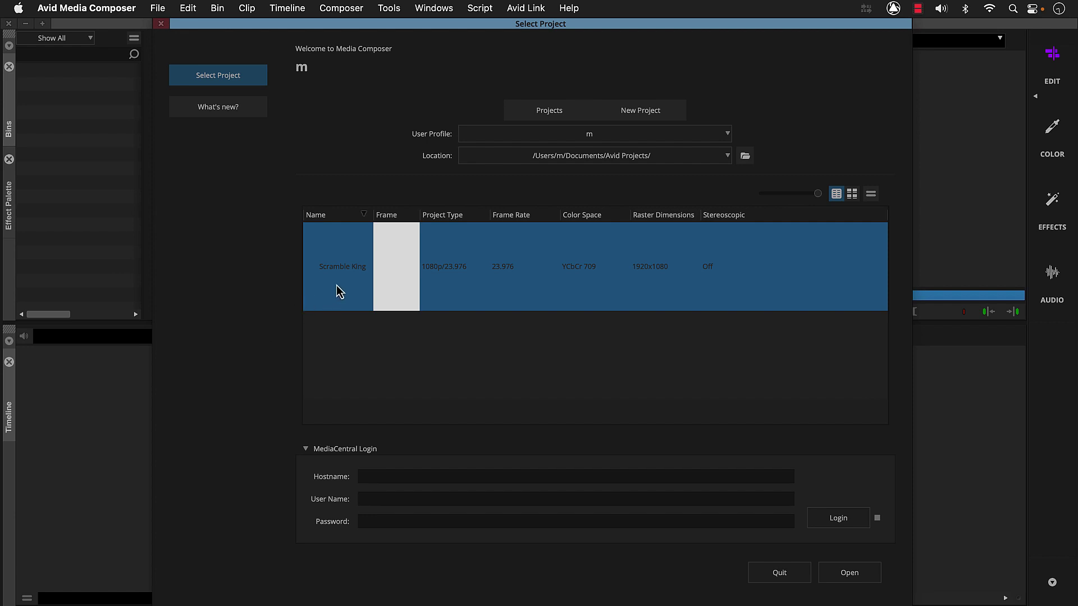
pyautogui.doubleClick(339, 291)
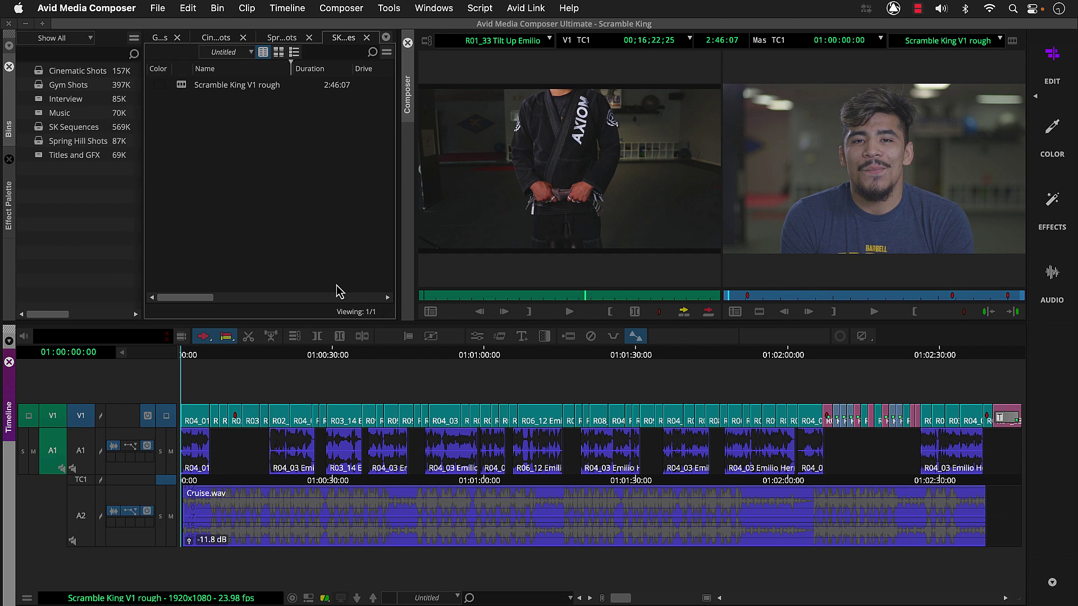
# - Open Settings from the File menu and show the User settings list
pyautogui.click(168, 11)
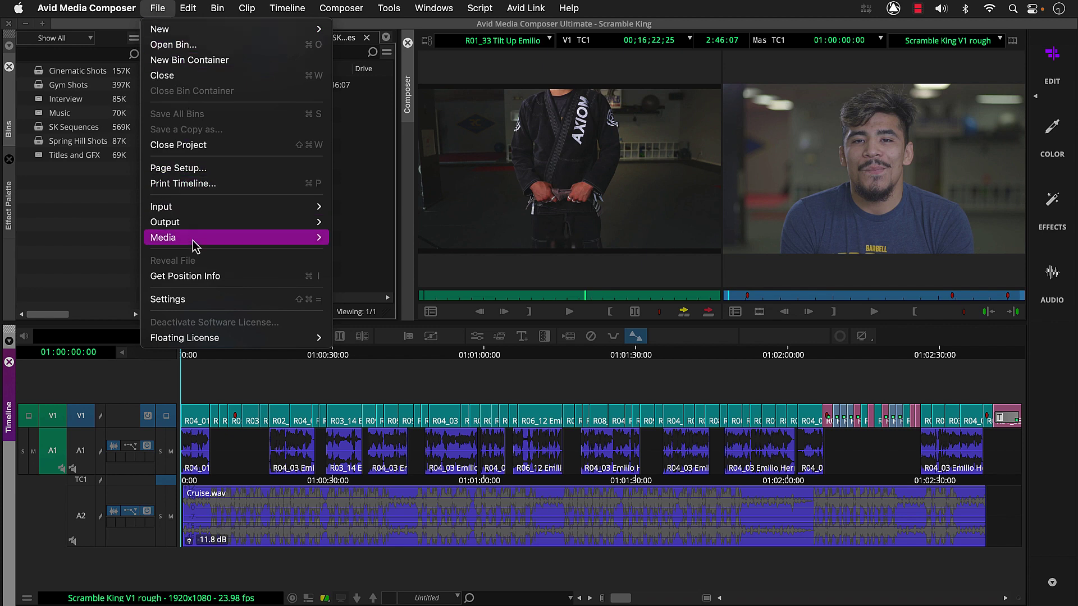
pyautogui.click(198, 298)
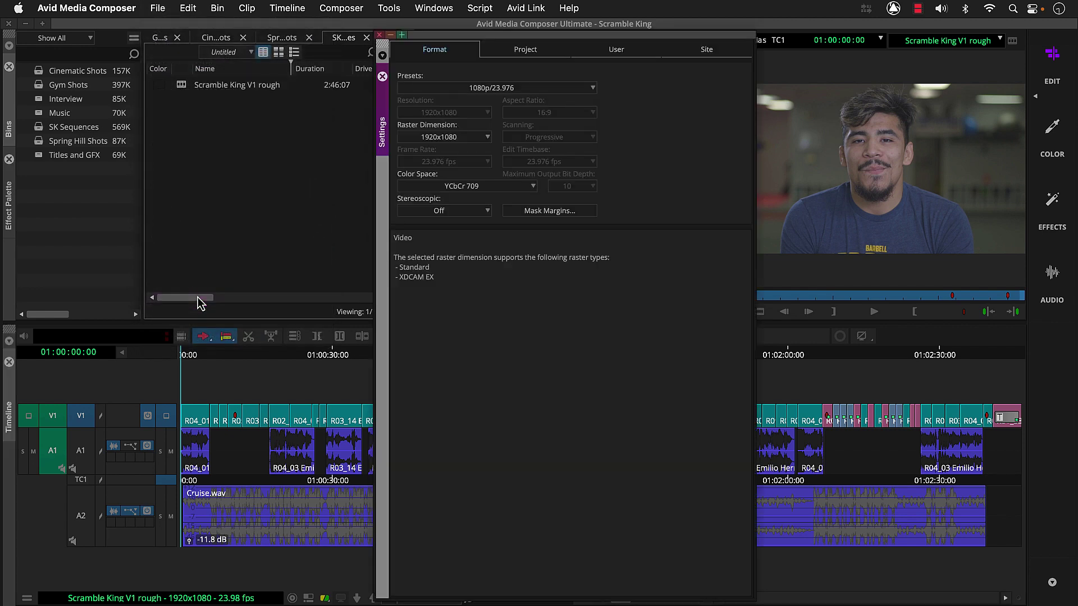
pyautogui.click(587, 51)
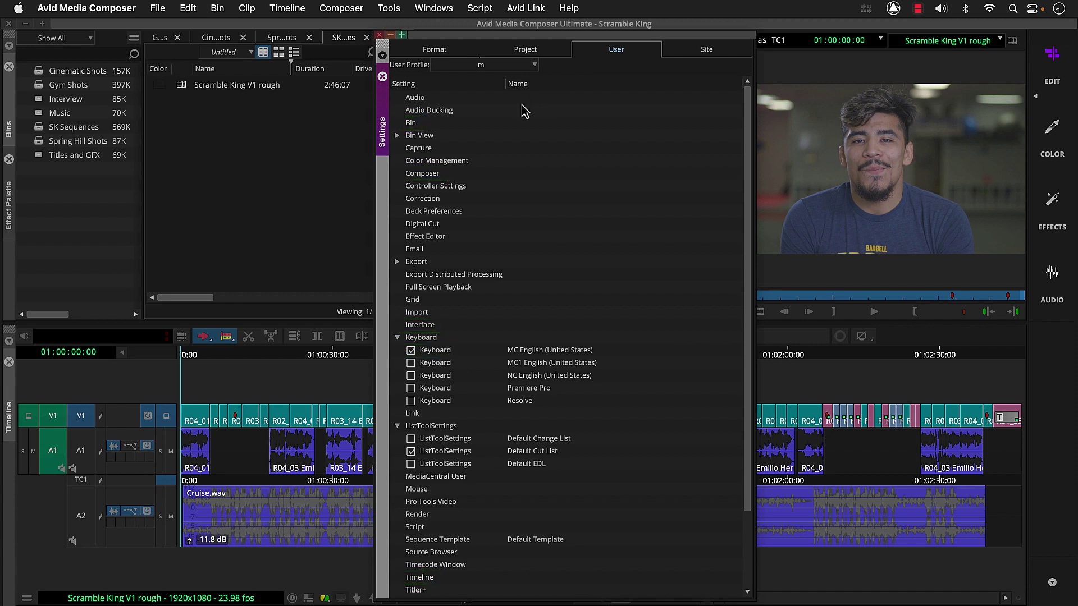
# - Set the Composer to always display two rows of data and two rows of buttons, then close Settings
pyautogui.click(450, 176)
pyautogui.doubleClick(450, 176)
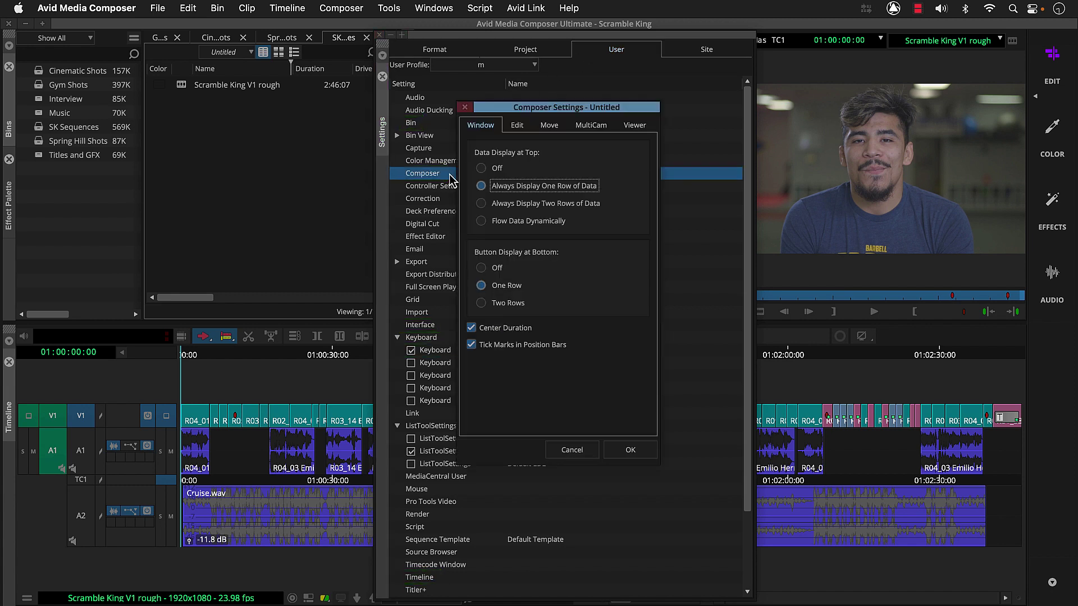
pyautogui.click(481, 203)
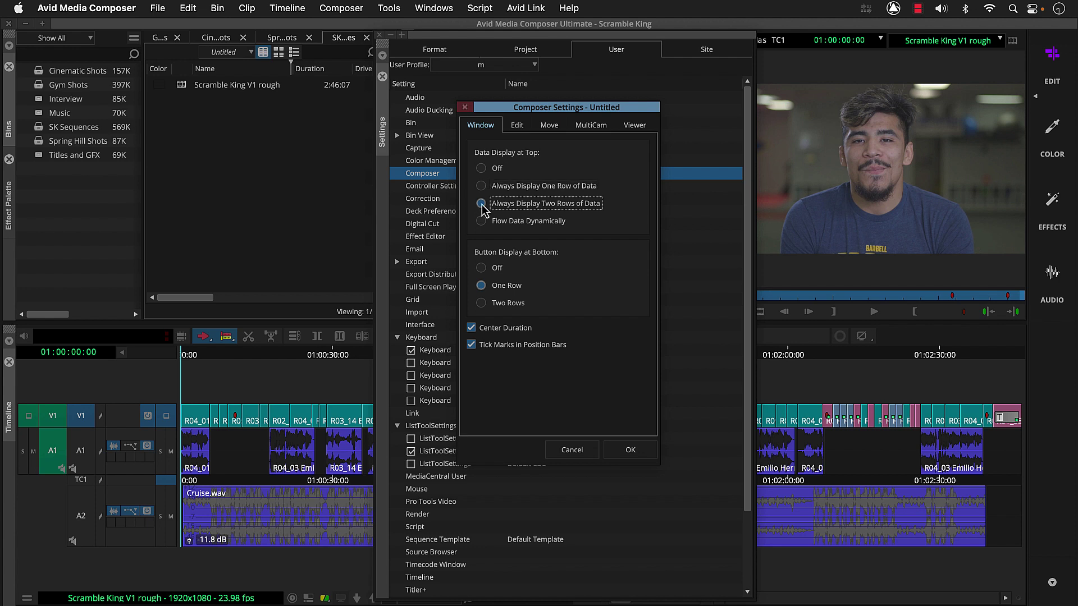
pyautogui.click(481, 303)
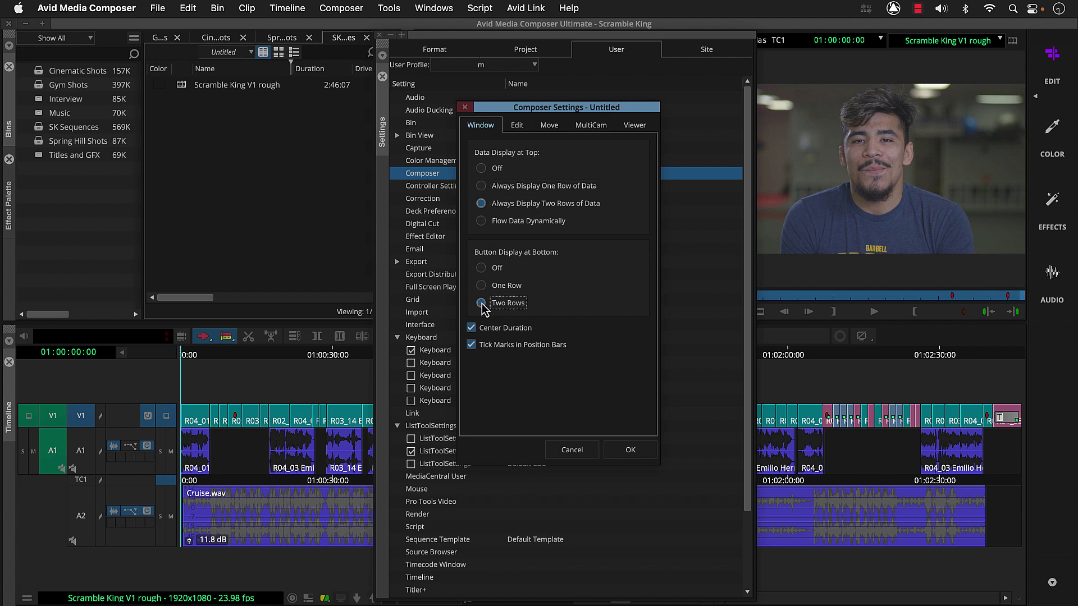
pyautogui.click(610, 456)
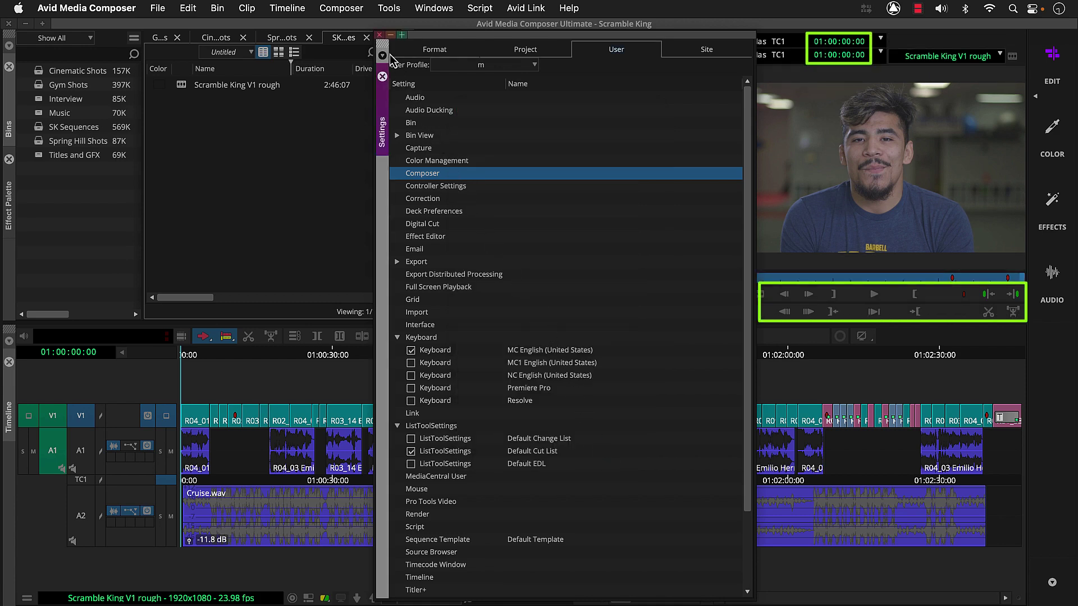
pyautogui.click(380, 35)
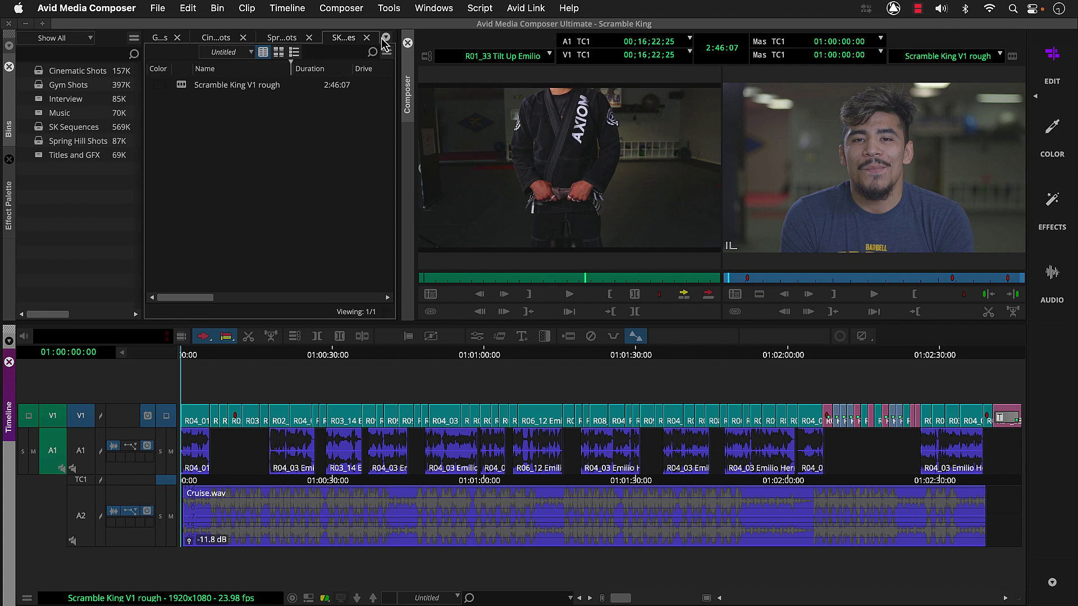
# - Duplicate the loaded rough-cut sequence into the SK Sequences bin
pyautogui.rightClick(780, 126)
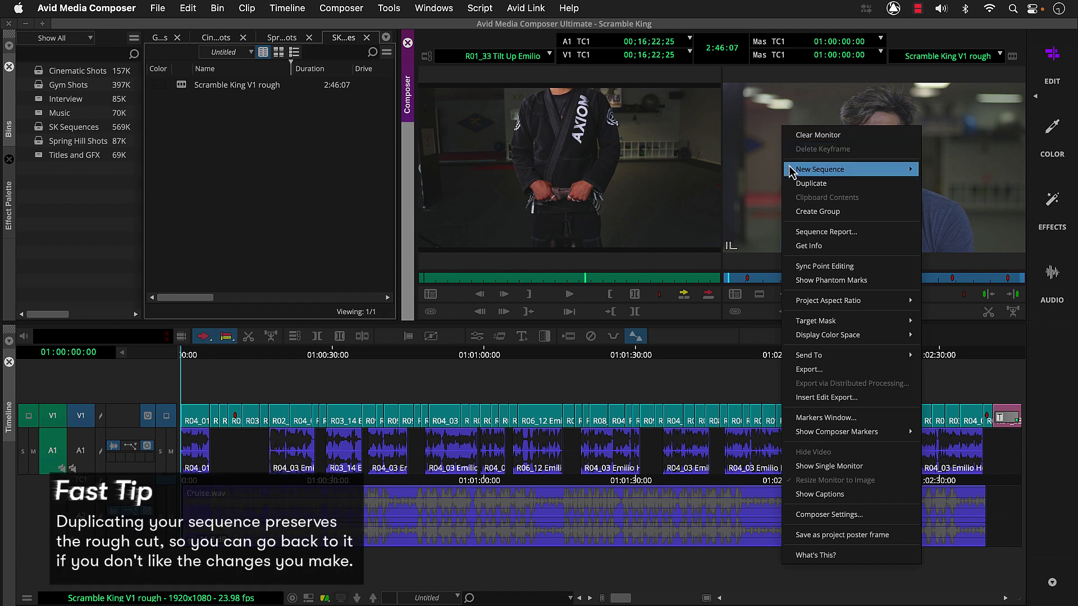
pyautogui.click(791, 182)
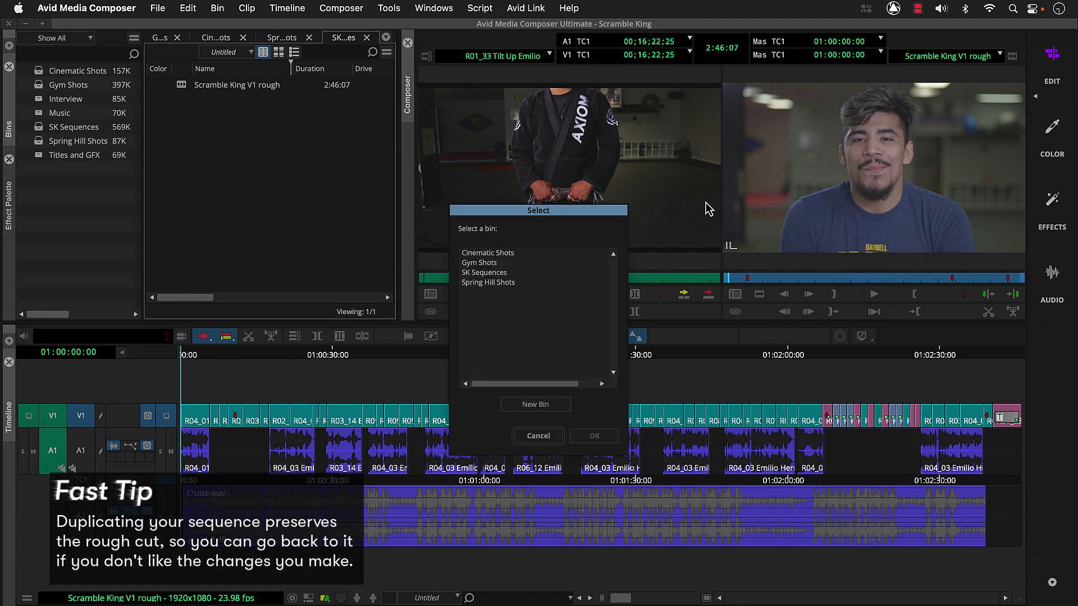
pyautogui.click(515, 274)
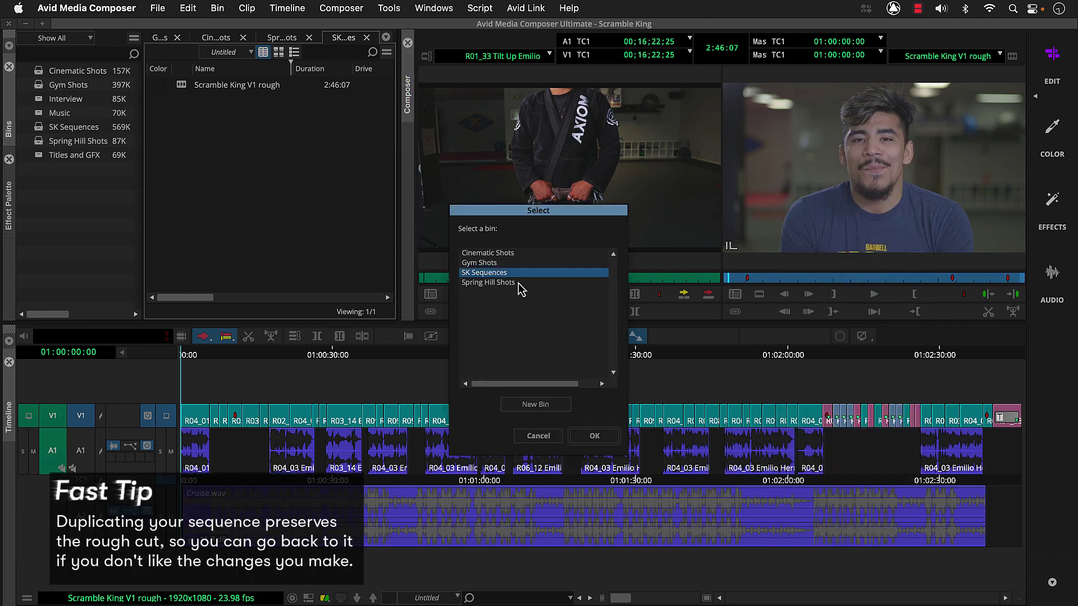
pyautogui.click(578, 437)
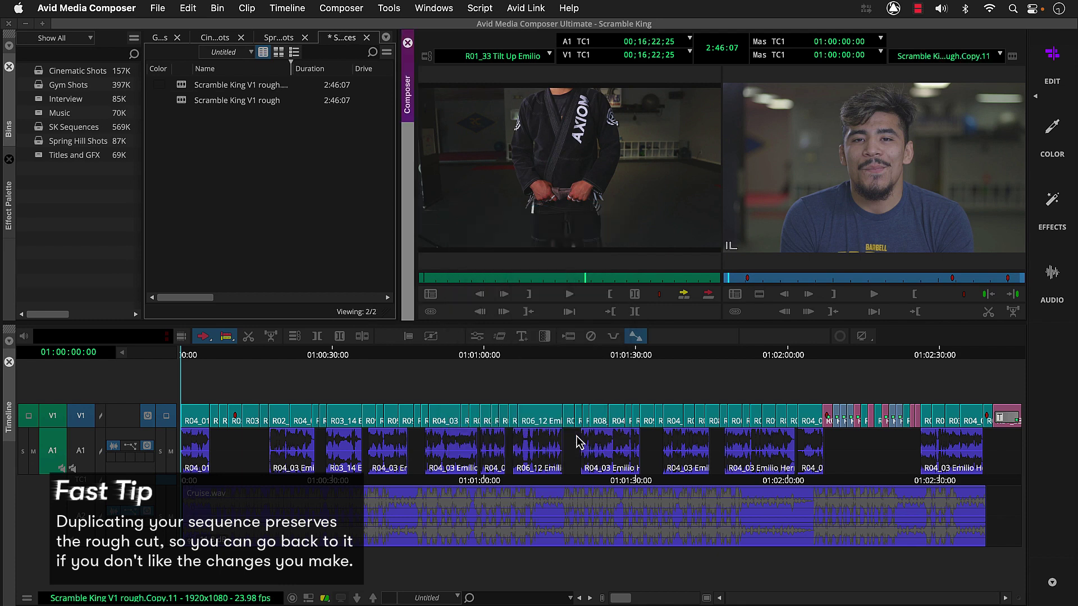
# - Rename the duplicate to 'Scramble King V2 refined'
pyautogui.click(277, 85)
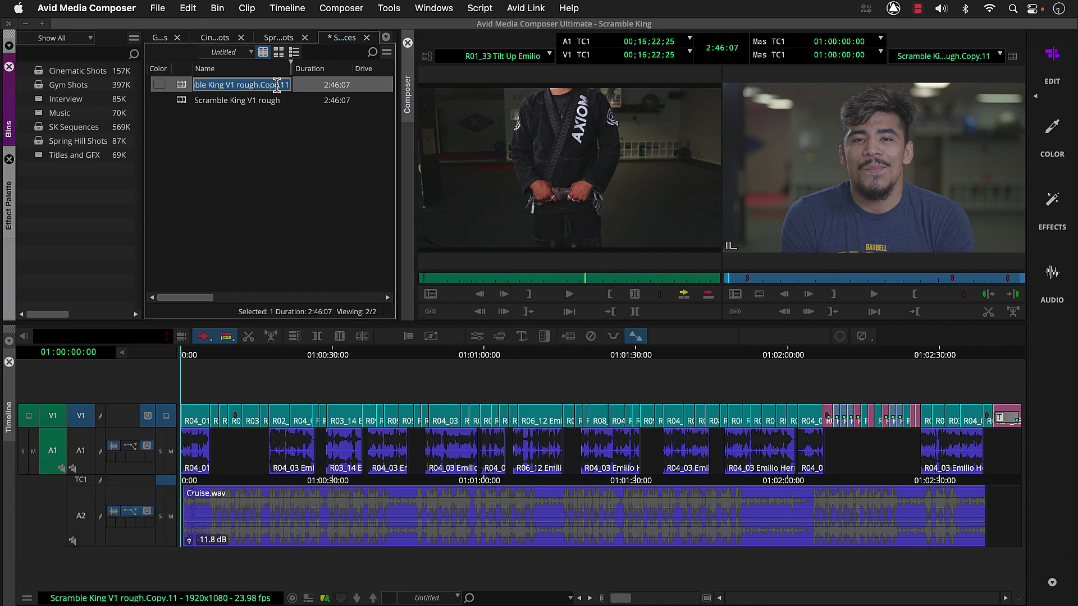
pyautogui.write('Scramble King')
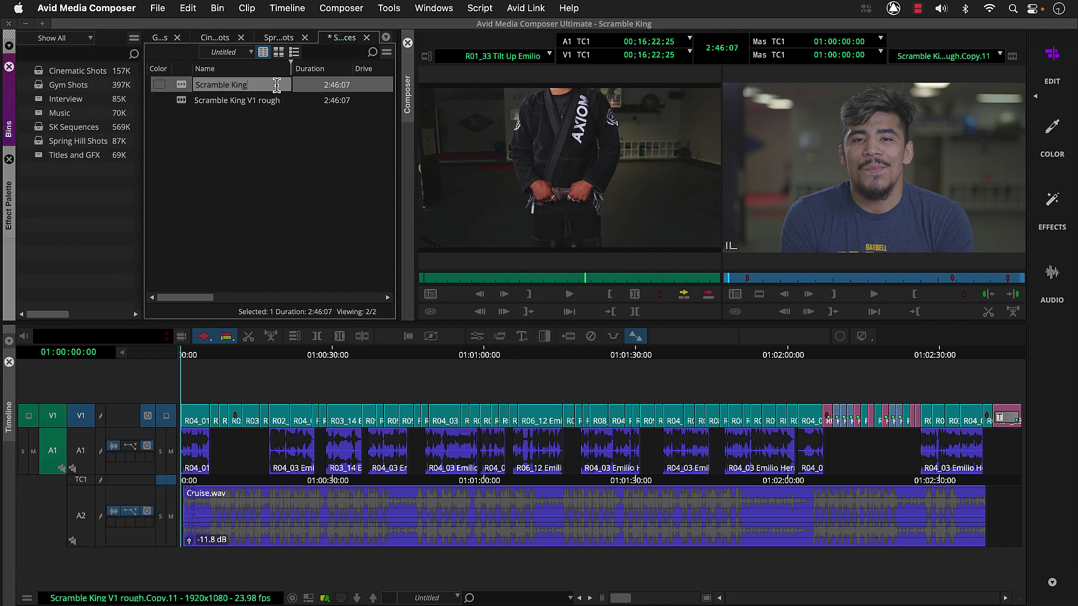
pyautogui.write(' V2 refined')
pyautogui.press('Return')
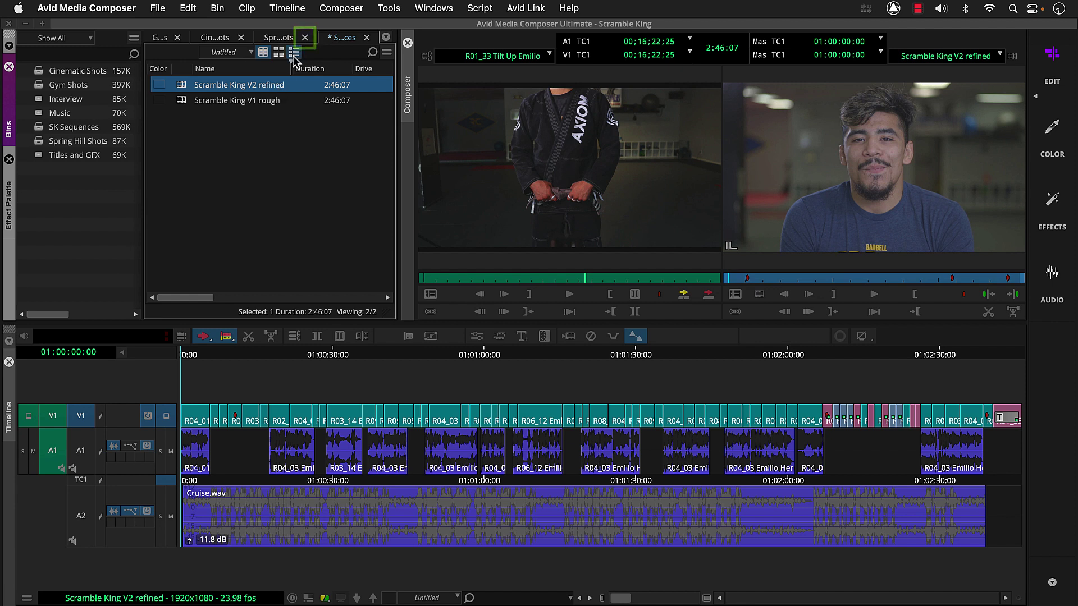
# - Close the Spring Hill Shots bin and jump to the montage-start marker at 01:00:10:20
pyautogui.click(305, 37)
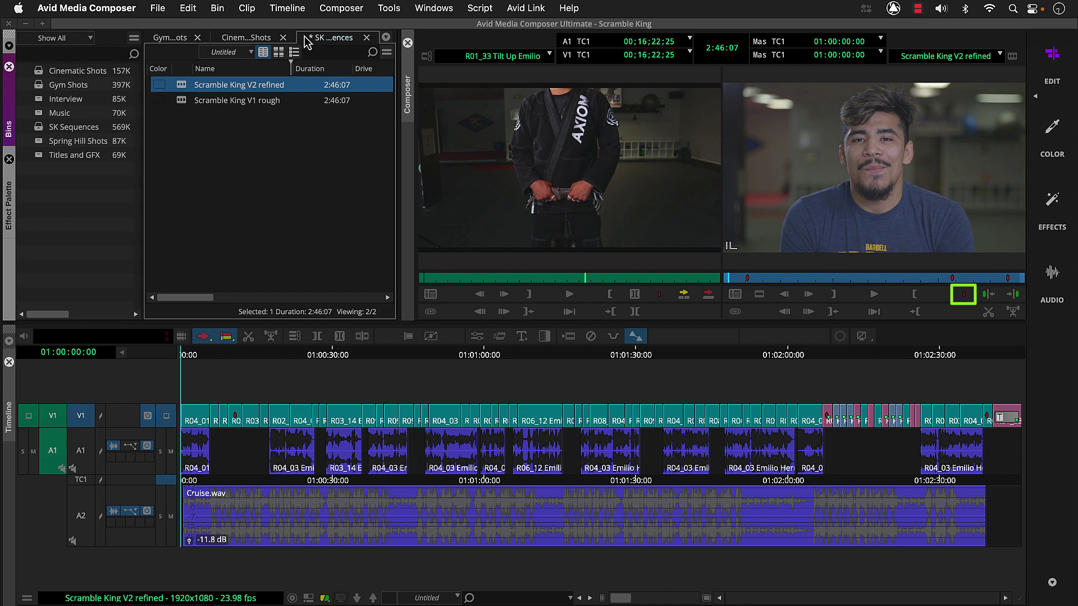
pyautogui.click(747, 278)
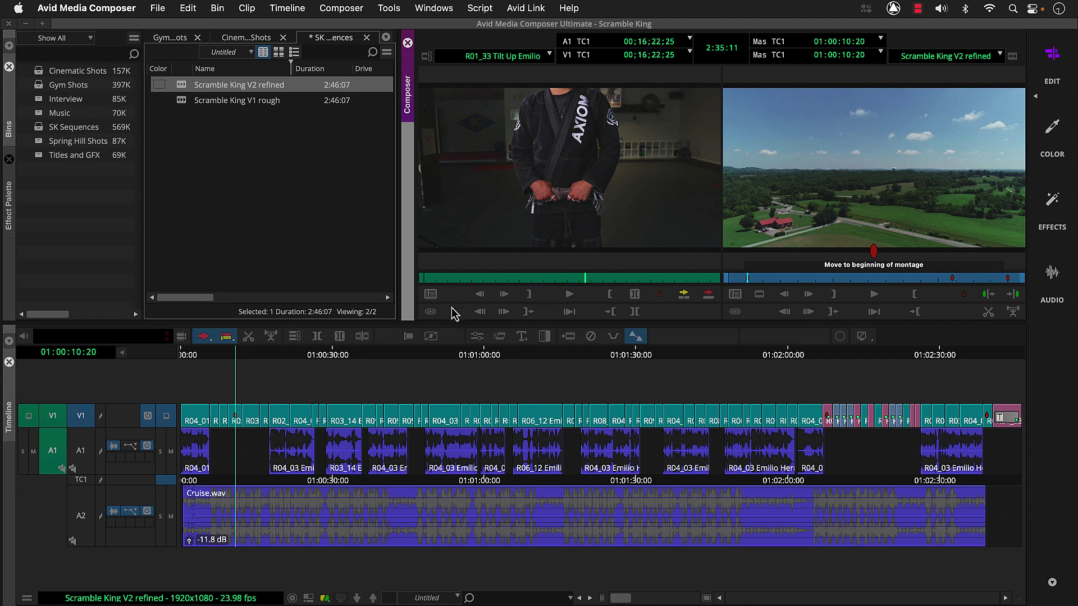
# - In Lift/Overwrite segment mode, drag R05_07 earlier on V1 and scrub to review the edit
pyautogui.keyDown('alt'); pyautogui.click(208, 339); pyautogui.keyUp('alt')
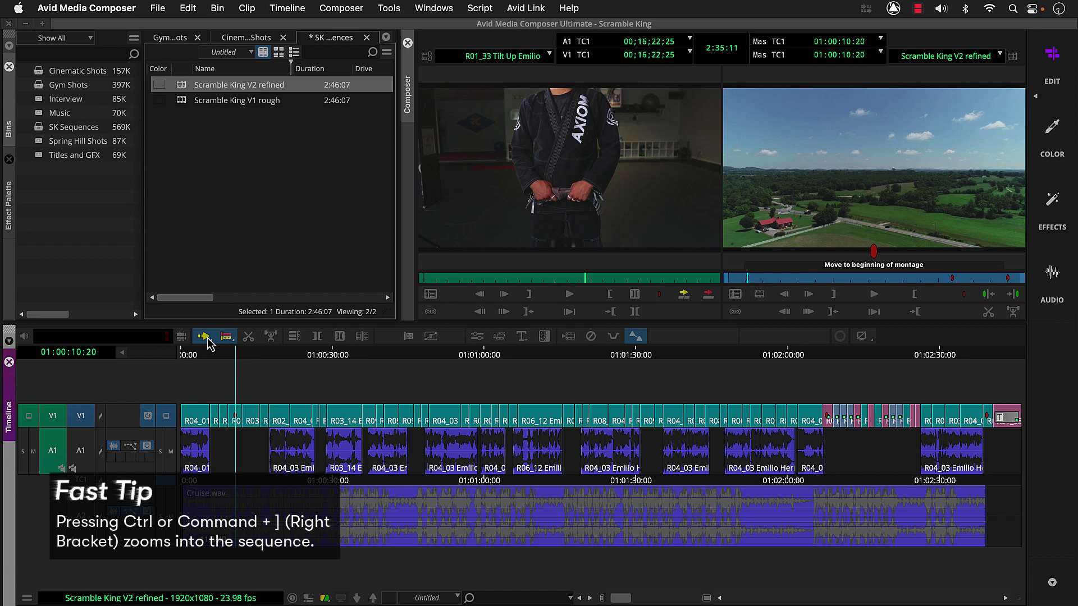
pyautogui.press('super+bracketright')
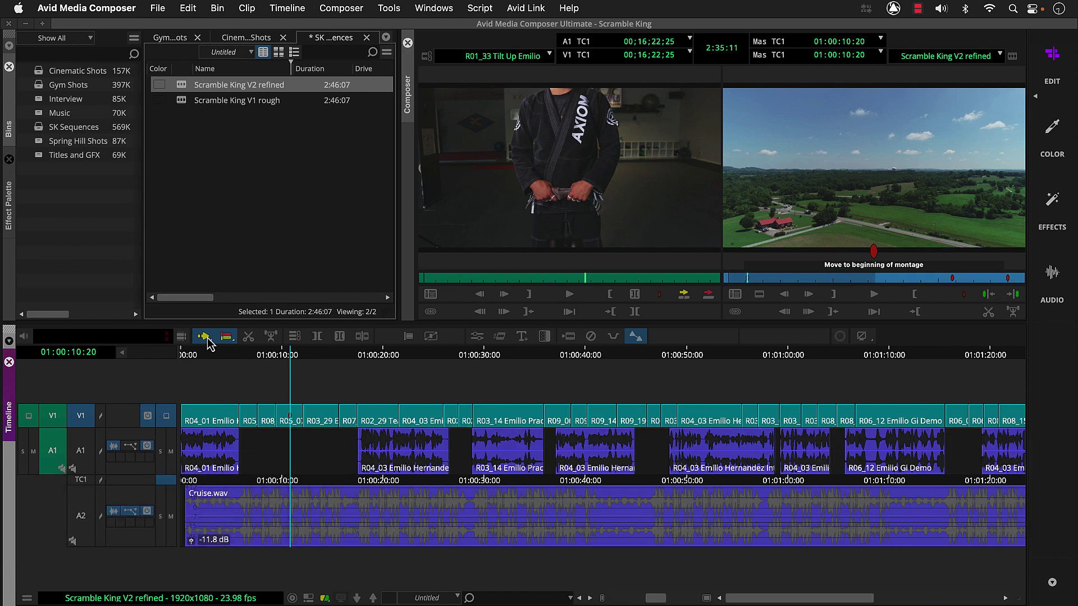
pyautogui.click(205, 337)
pyautogui.moveTo(282, 418); pyautogui.dragTo(248, 417)
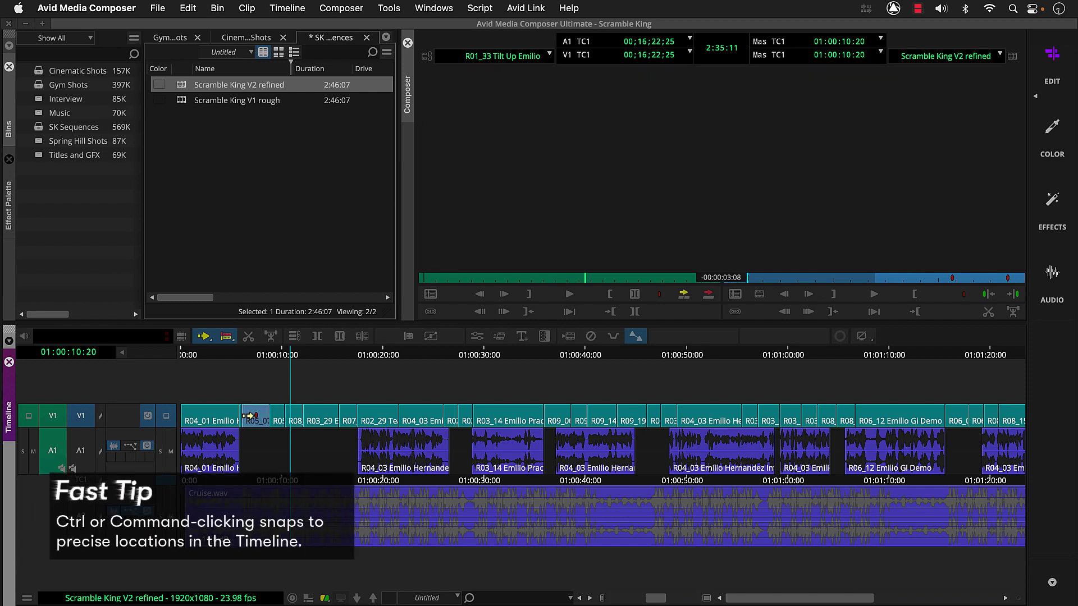
pyautogui.moveTo(248, 416); pyautogui.dragTo(247, 416)
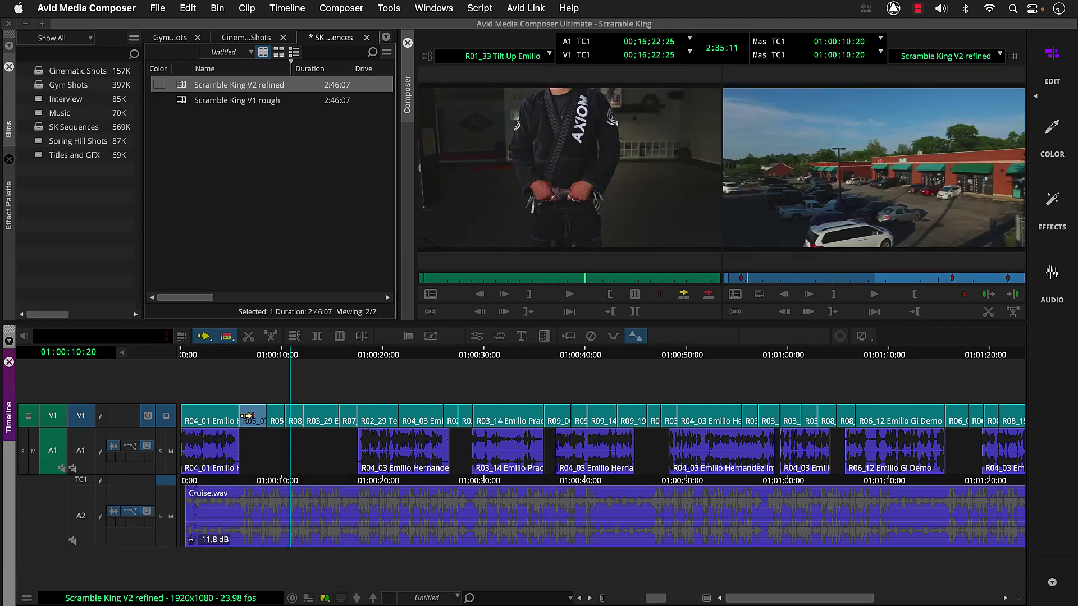
pyautogui.click(227, 482)
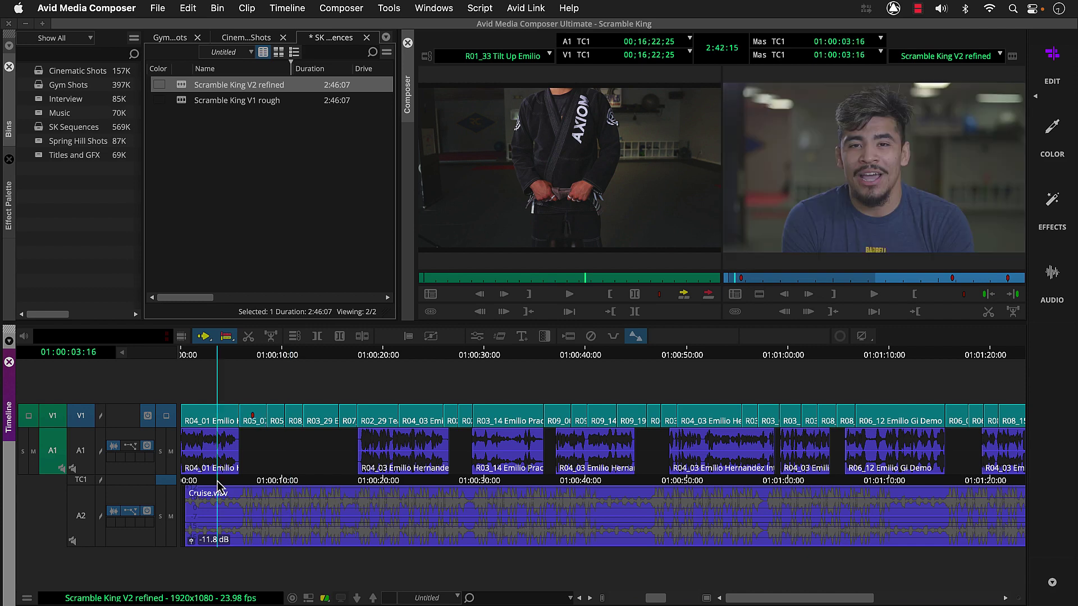
pyautogui.moveTo(230, 488); pyautogui.dragTo(316, 494)
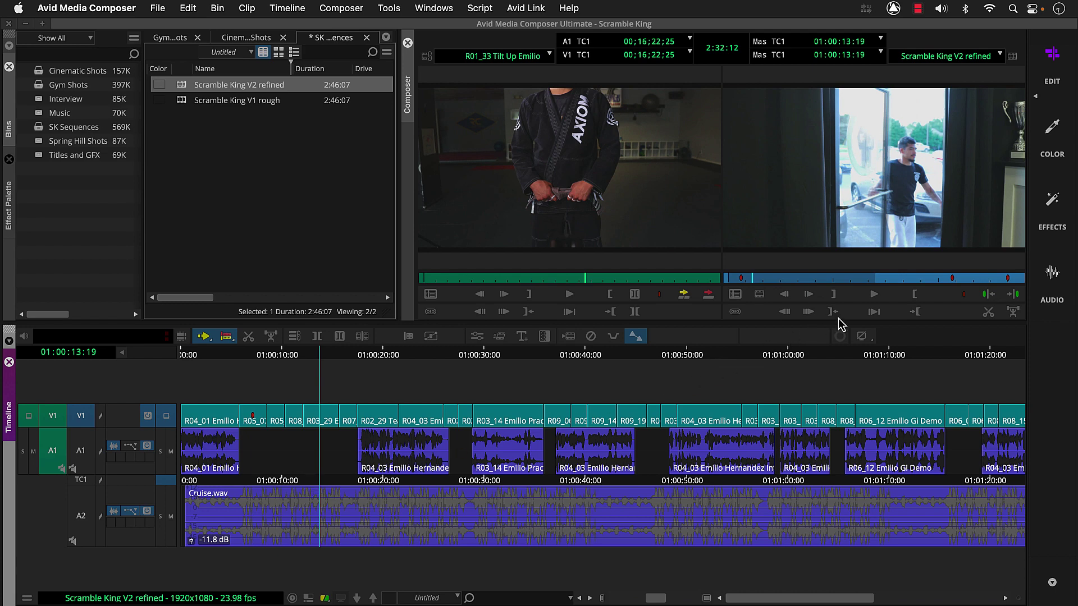
# - Enable A1 sync lock, mark the title clip at 01:02:07:21 and extract it
pyautogui.click(952, 278)
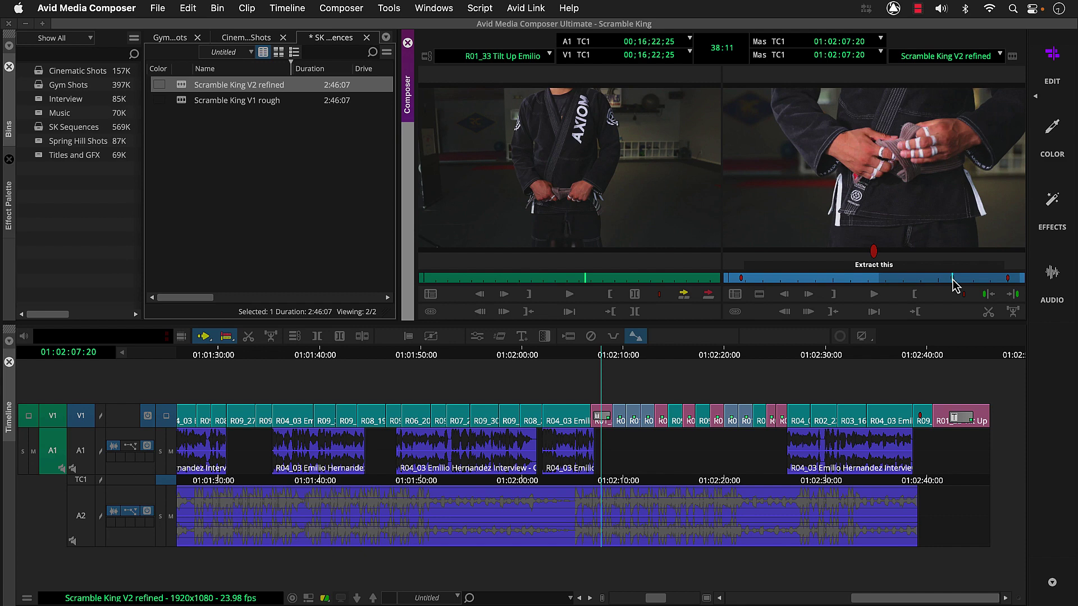
pyautogui.click(889, 362)
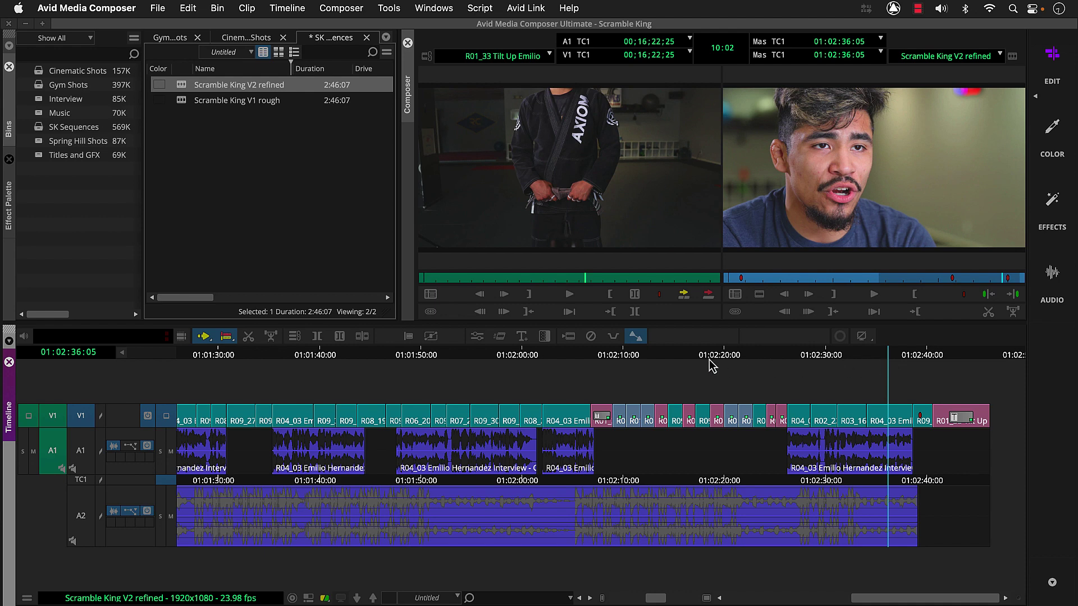
pyautogui.click(602, 363)
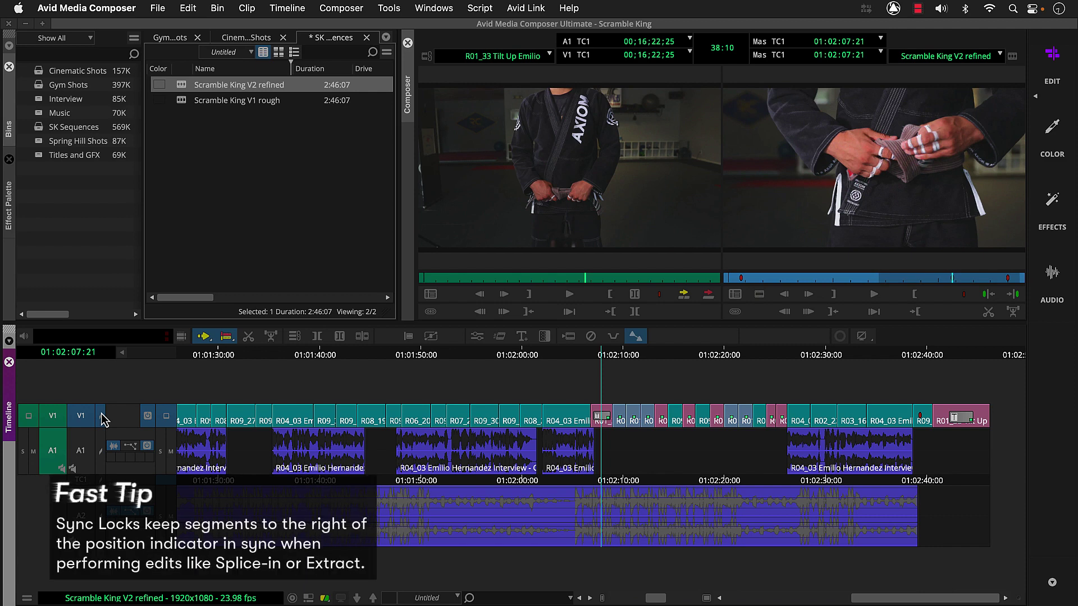
pyautogui.click(100, 446)
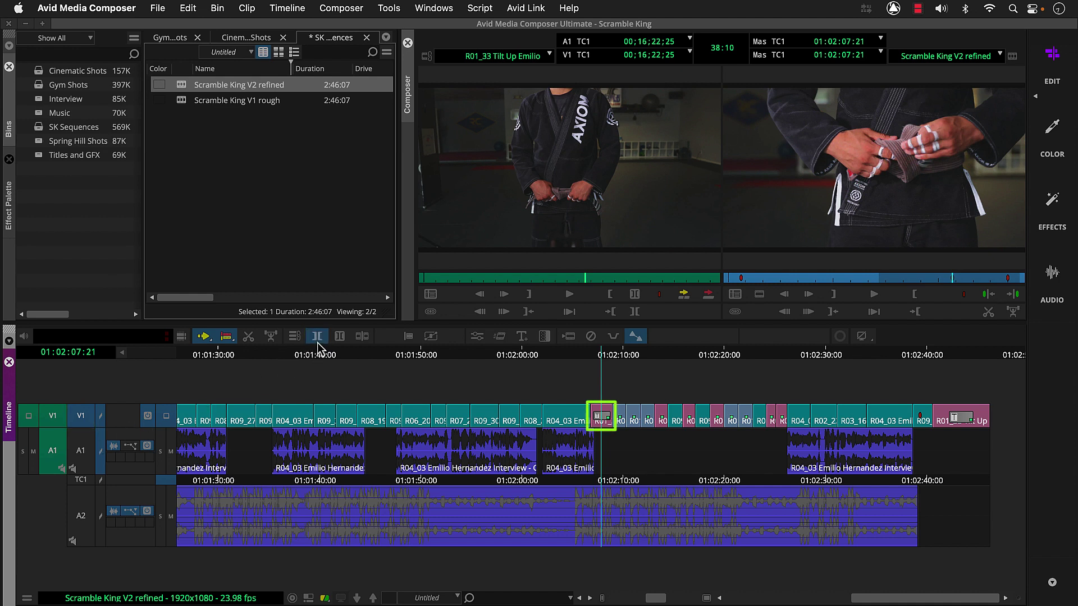
pyautogui.press('t')
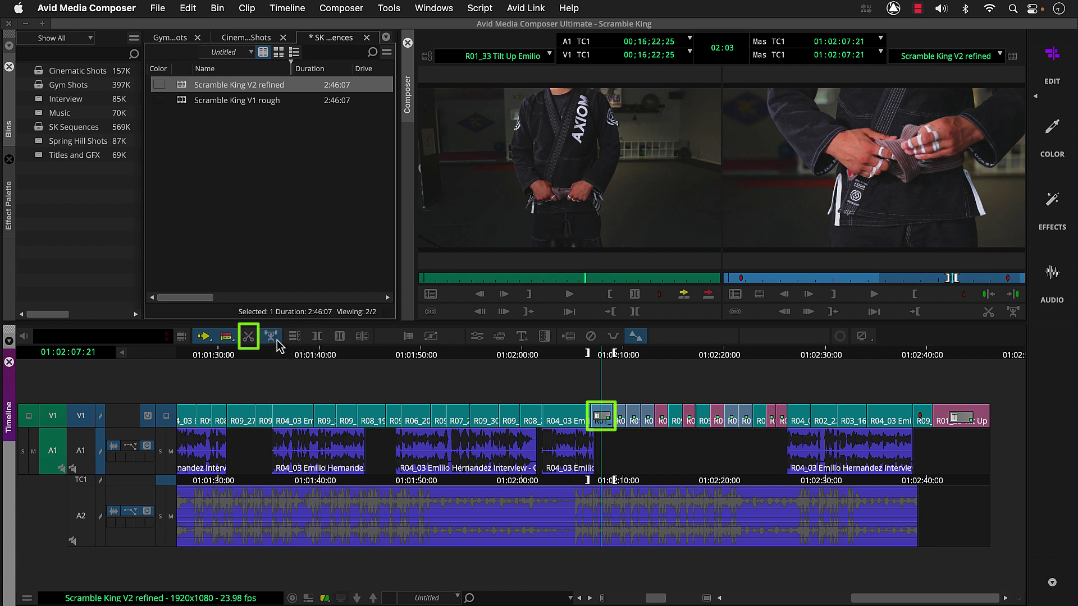
pyautogui.click(249, 337)
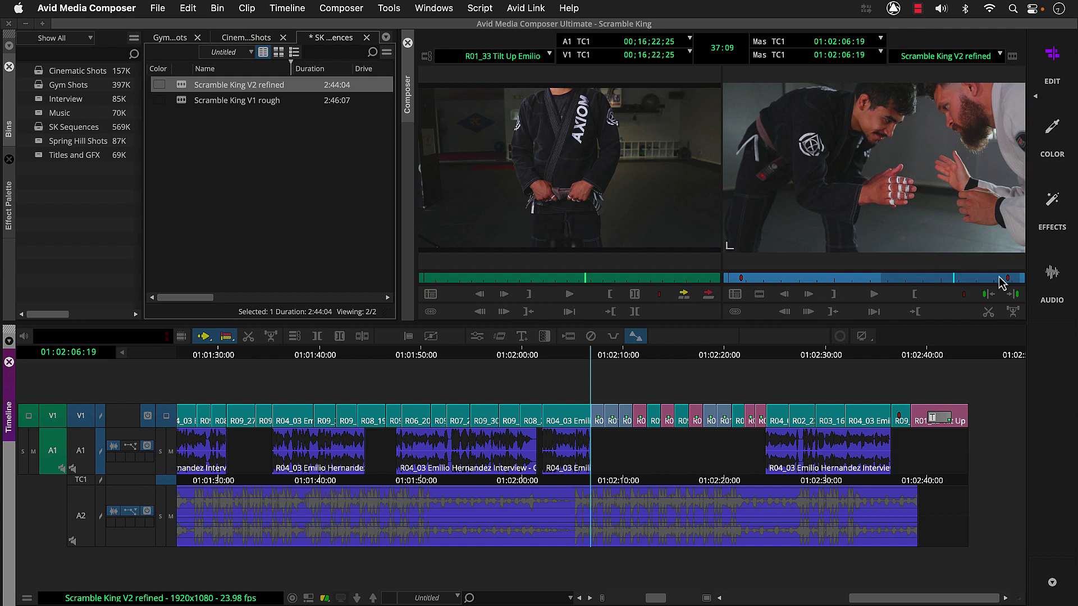
# - Mark the R09 shot near the end of the sequence with T
pyautogui.click(1008, 279)
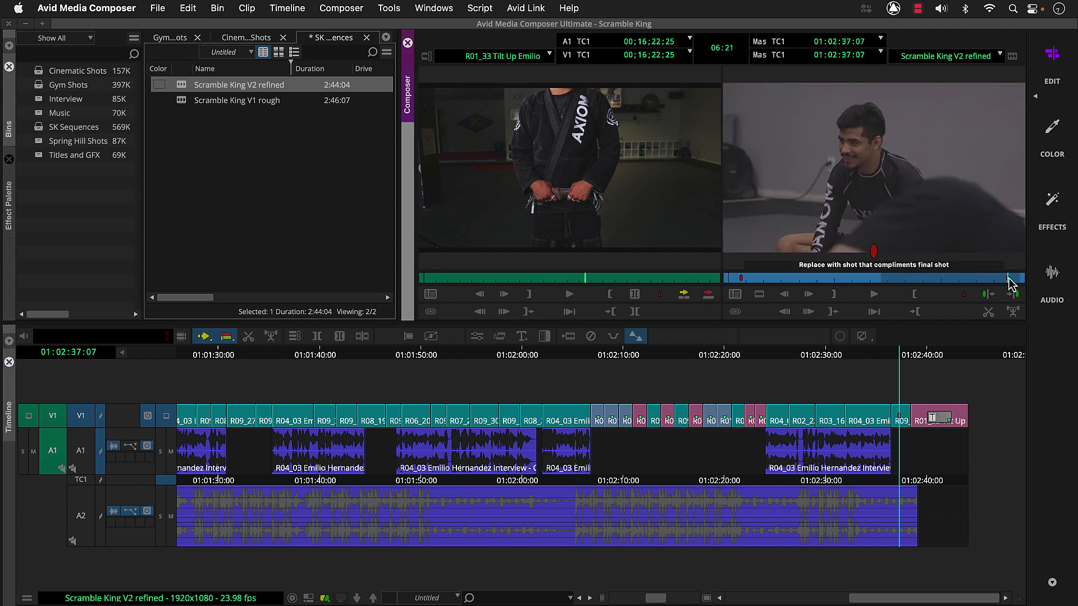
pyautogui.click(947, 357)
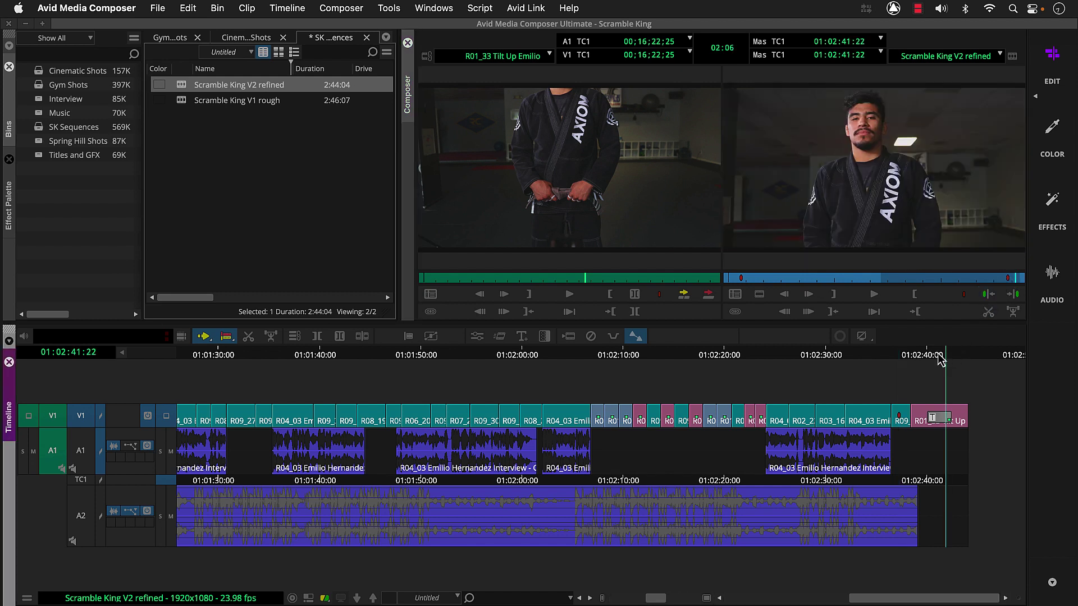
pyautogui.click(903, 358)
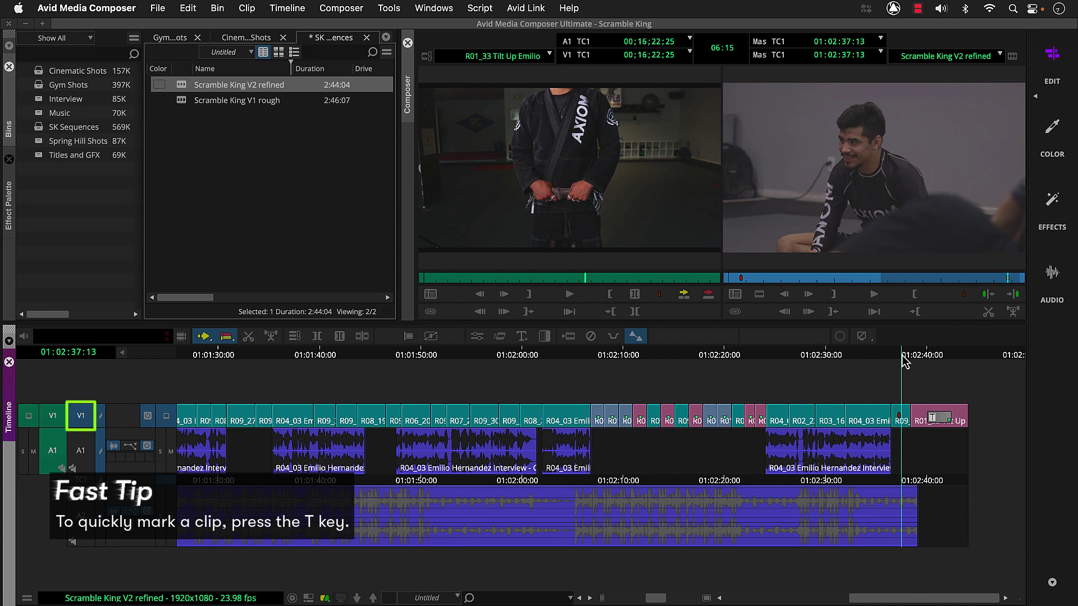
pyautogui.press('t')
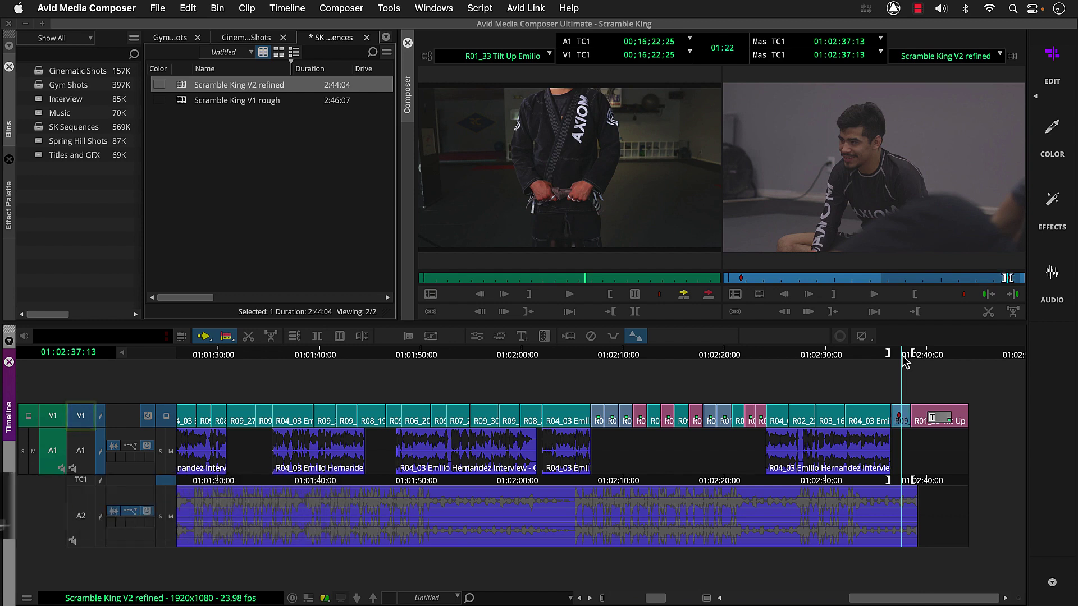
# - Overwrite the marked shot with R01_35 Tie Belt from the Cinematic Shots bin
pyautogui.click(262, 40)
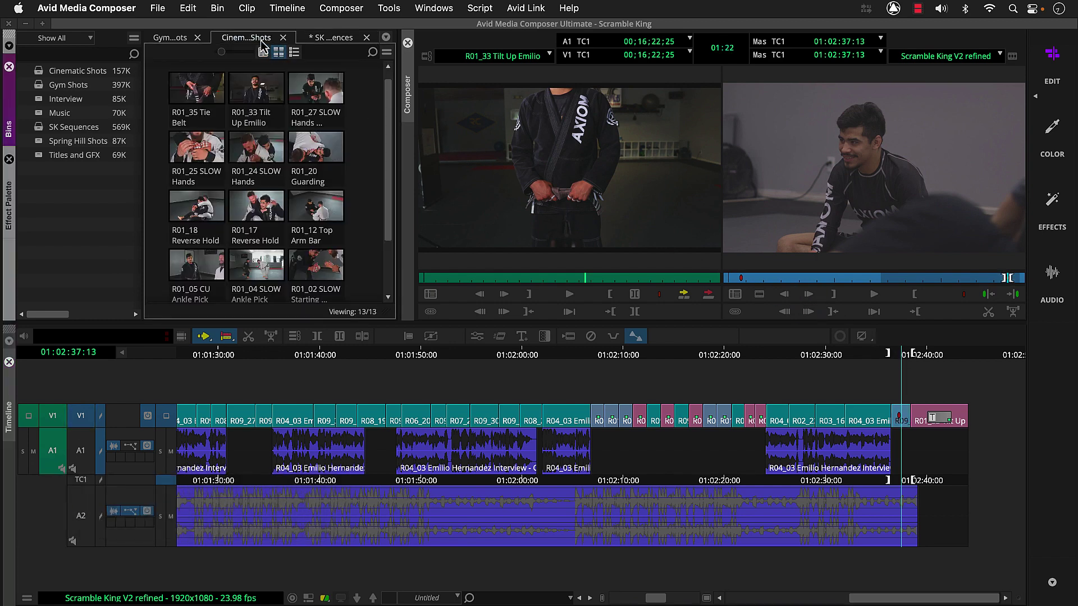
pyautogui.doubleClick(196, 88)
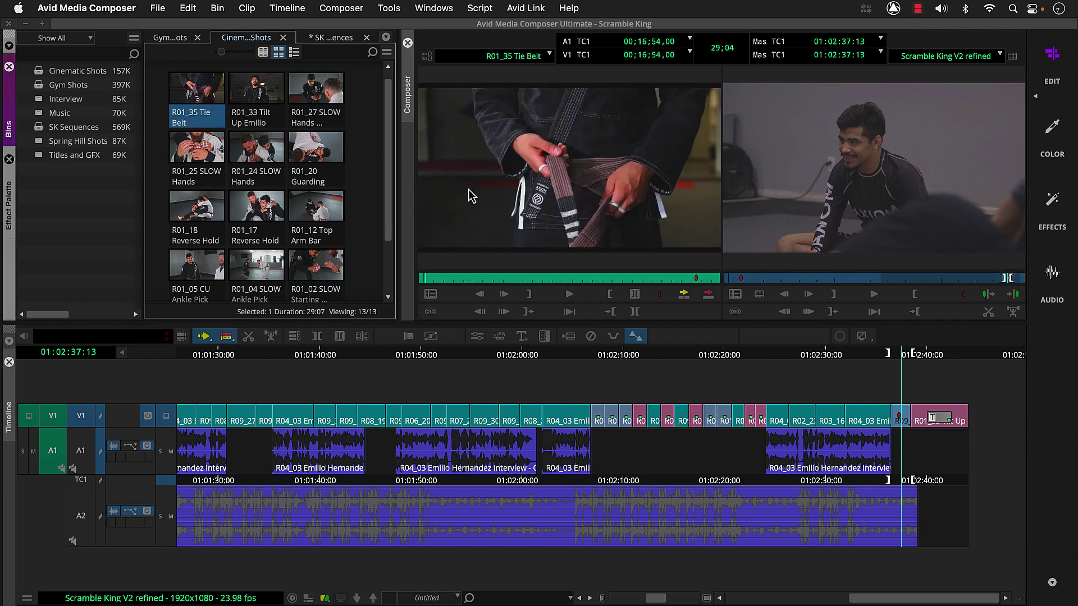
pyautogui.click(696, 279)
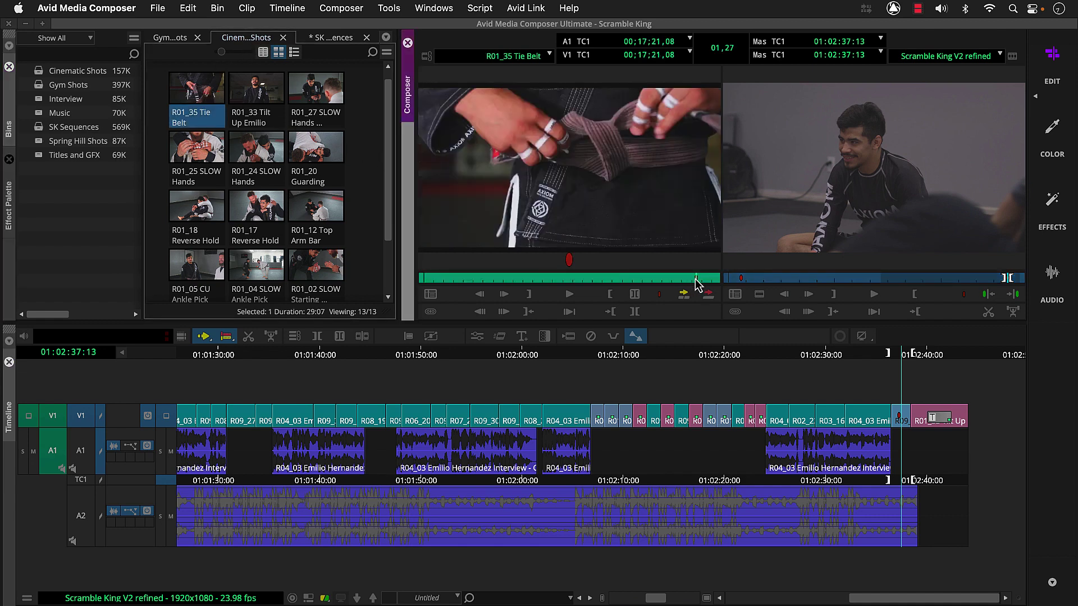
pyautogui.click(707, 295)
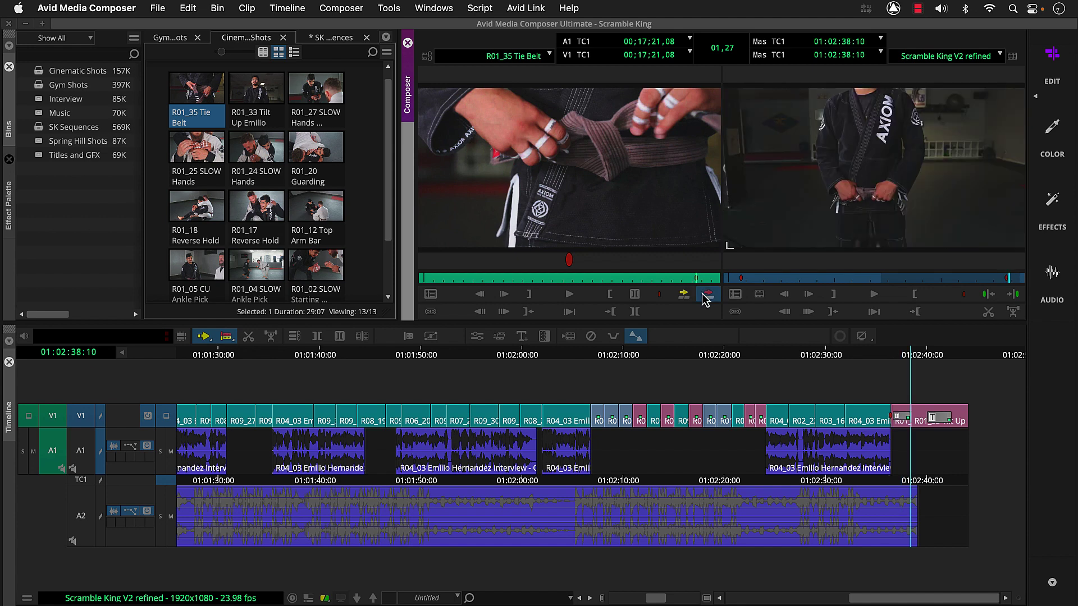
# - Play back the section with the new Tie Belt shot
pyautogui.click(876, 360)
pyautogui.press('space')
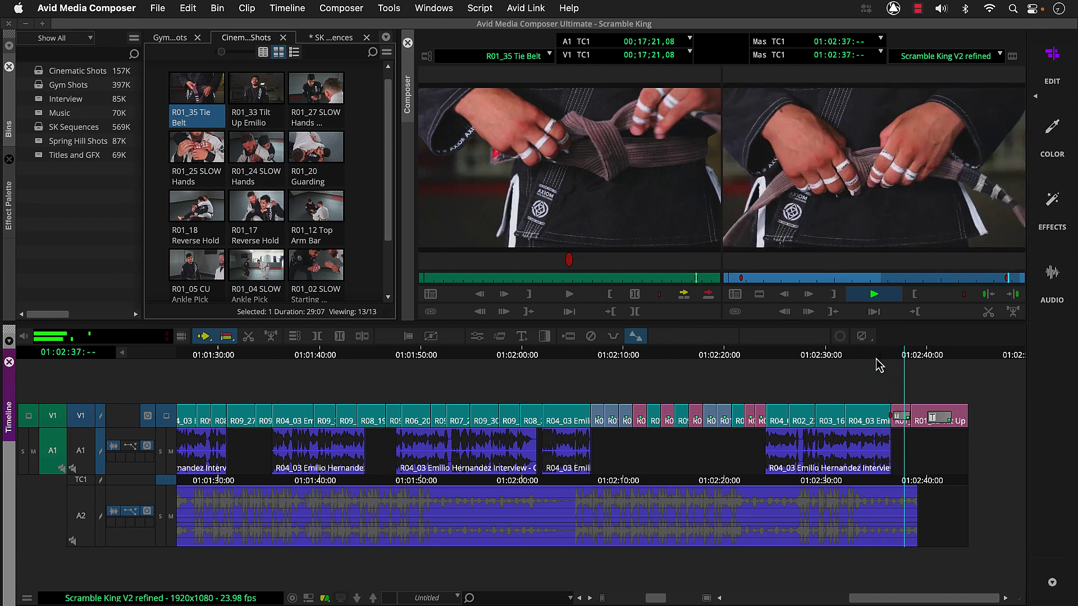
pyautogui.press('space')
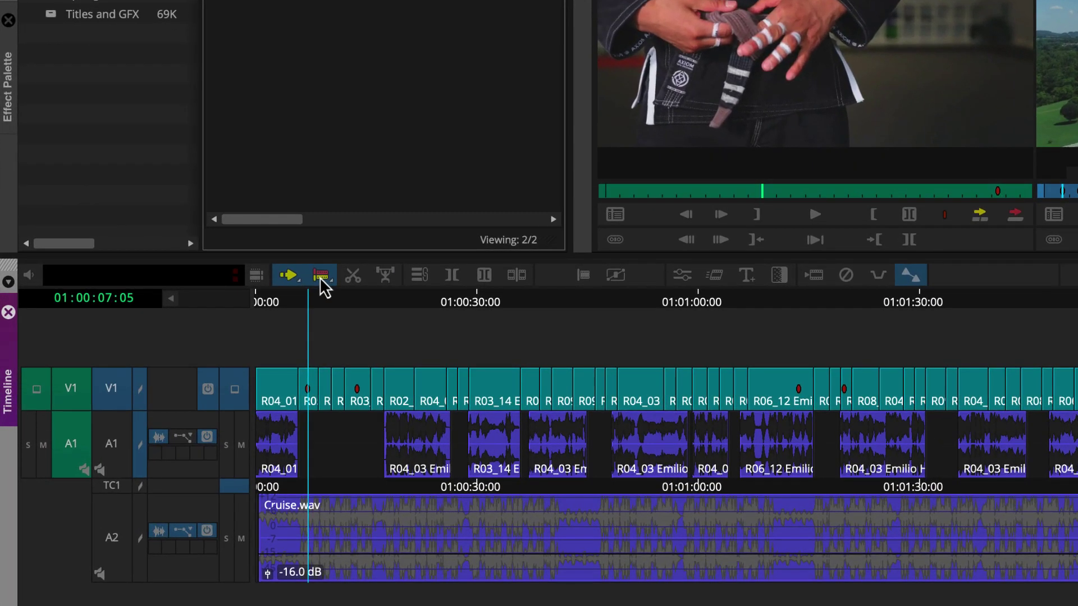
# - Turn off splice-in segment mode so moved segments overwrite, and enable the next toolbar option
pyautogui.rightClick(224, 337)
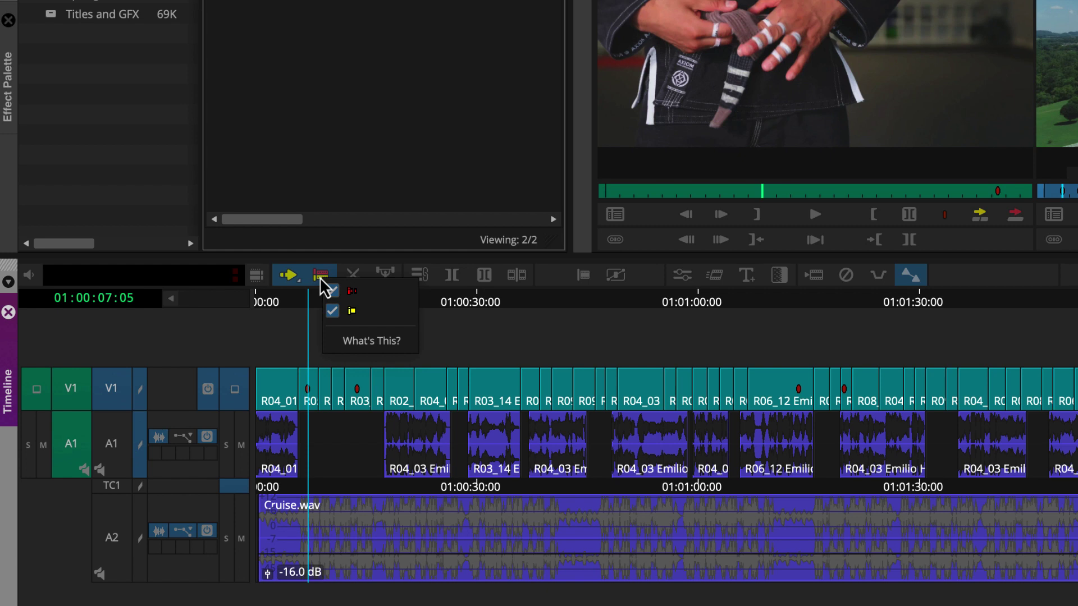
pyautogui.click(321, 278)
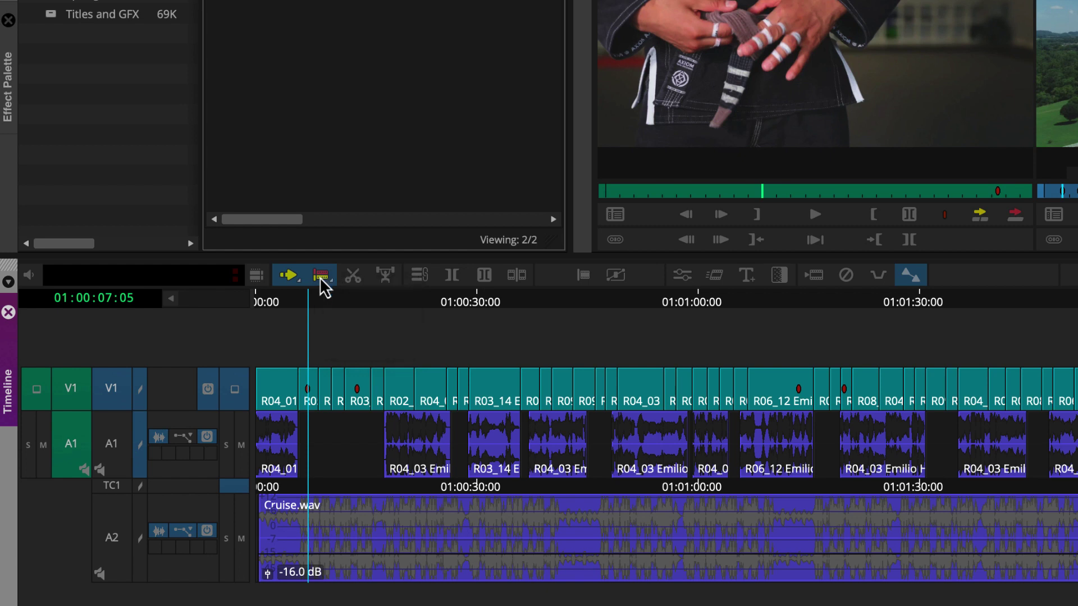
pyautogui.click(292, 279)
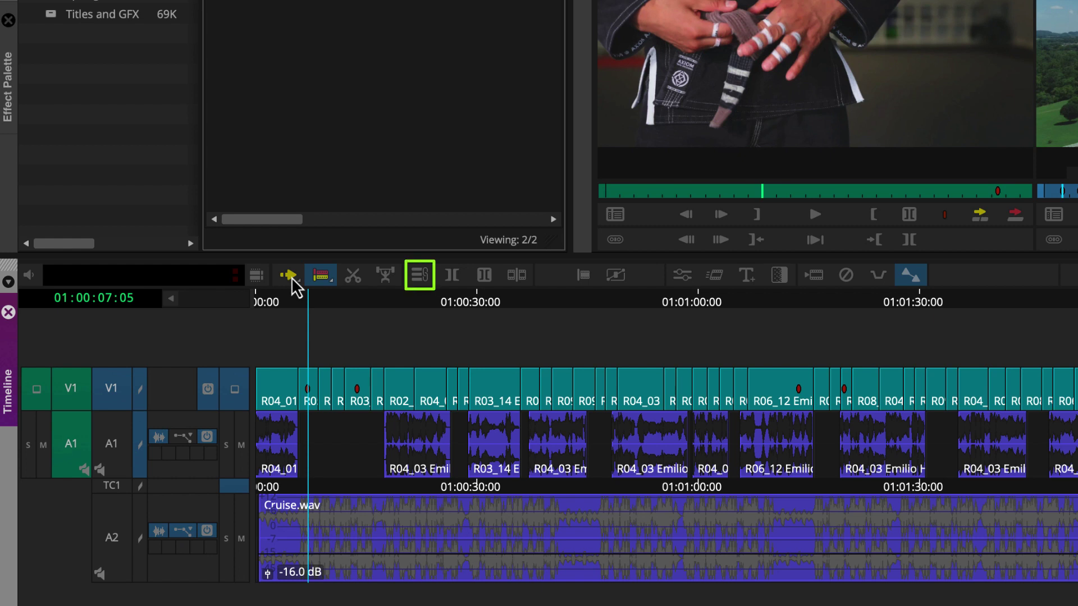
pyautogui.click(412, 276)
# - Delete the marker on R05_07 Drone, then play the R03_29 doorway shot from 01:00:10
pyautogui.hotkey('ctrl', ']')
pyautogui.hotkey('ctrl', ']')
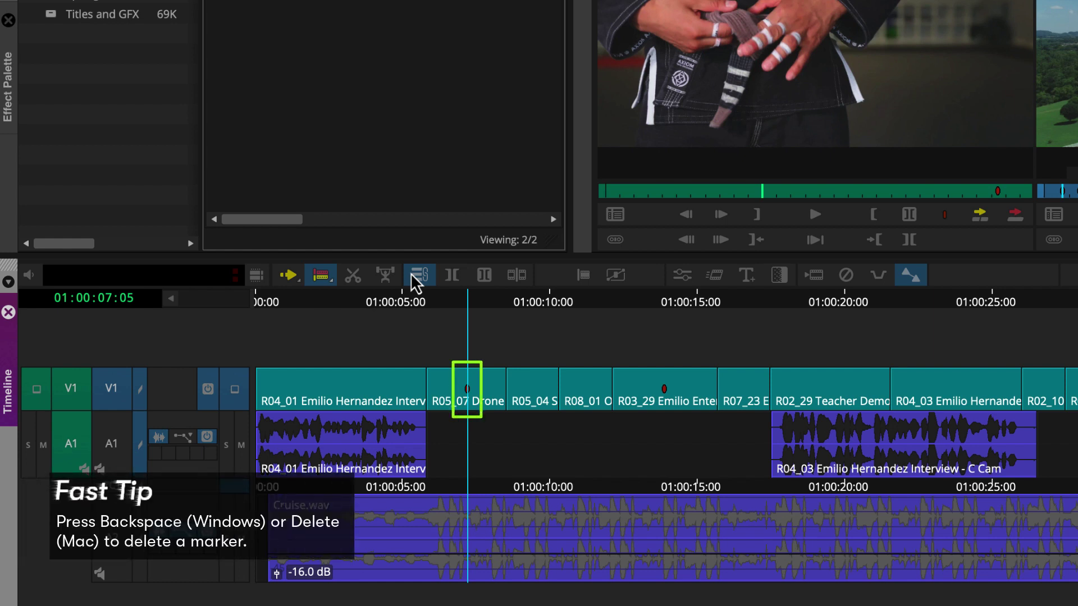
pyautogui.press('BackSpace')
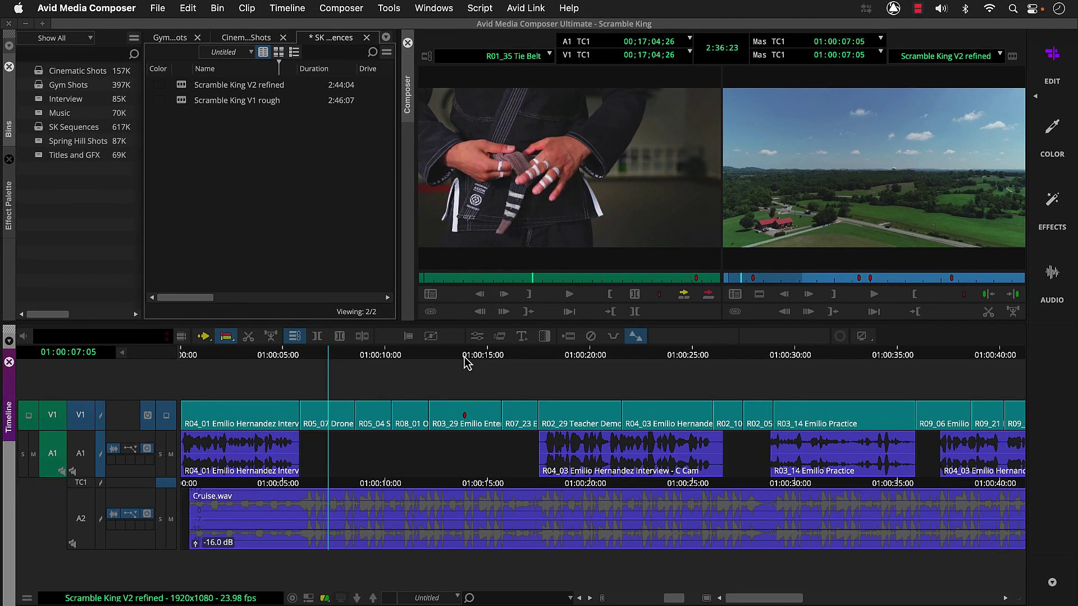
pyautogui.click(488, 349)
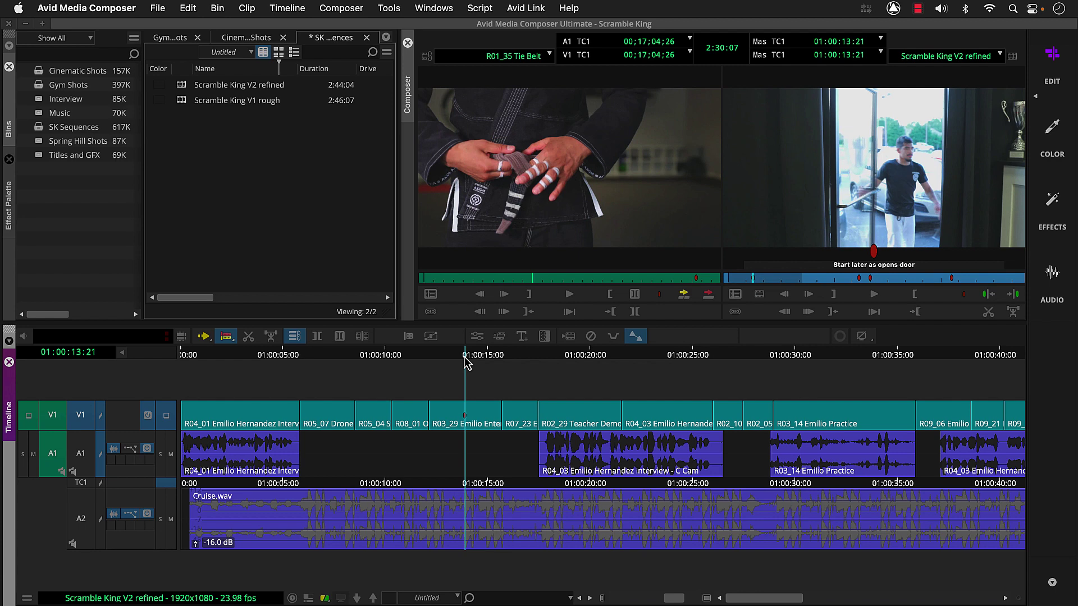
pyautogui.click(395, 355)
pyautogui.press('space')
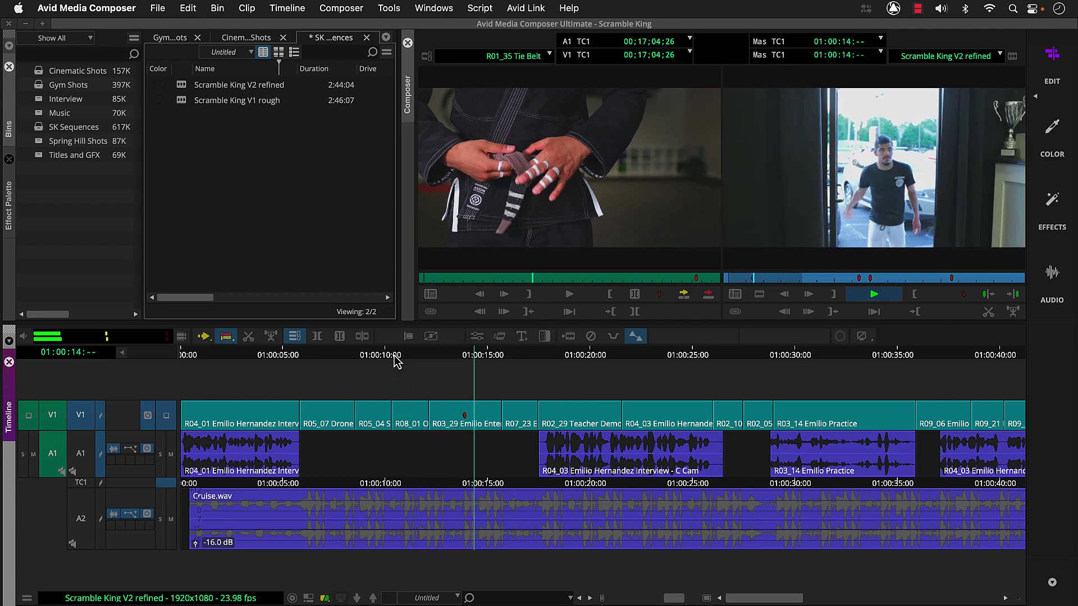
pyautogui.press('space')
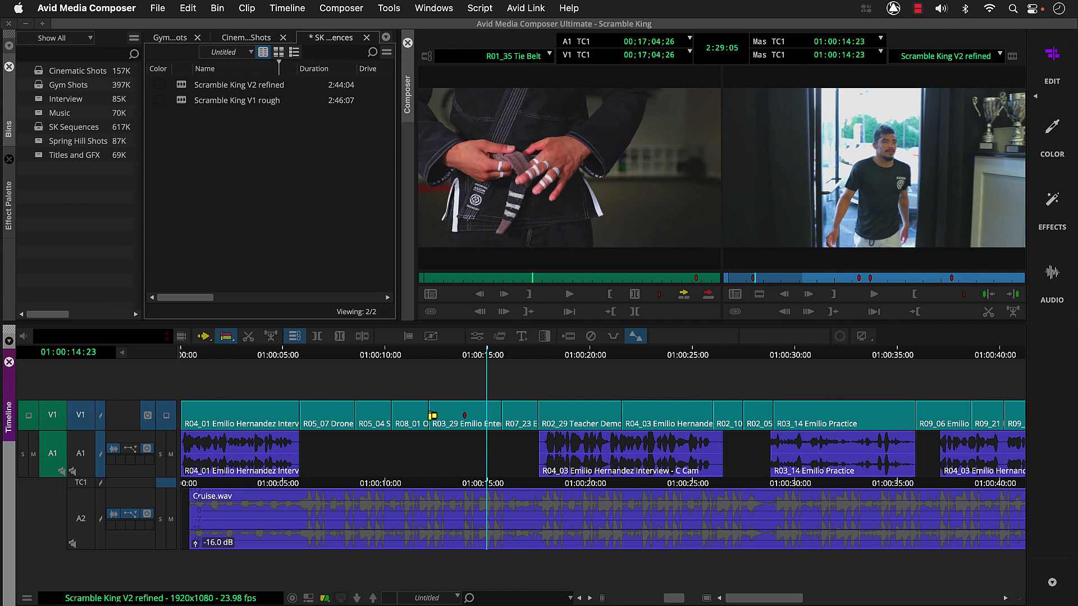
# - Ripple-trim the R08_01/R03_29 cut 22 frames so R03_29 starts as the door opens, then loop-check it
pyautogui.click(432, 418)
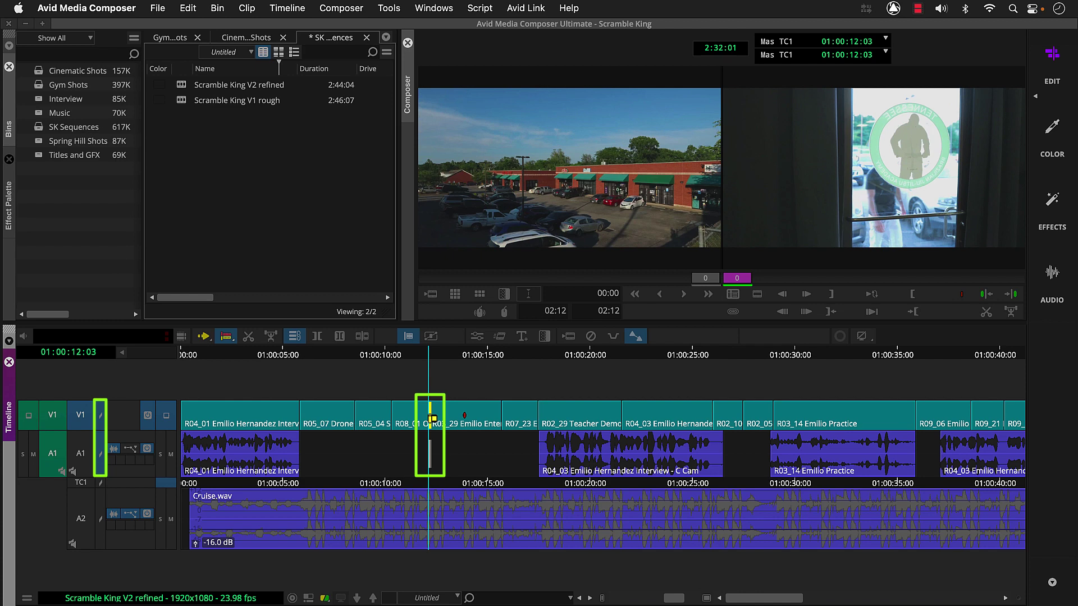
pyautogui.moveTo(432, 418); pyautogui.dragTo(455, 428)
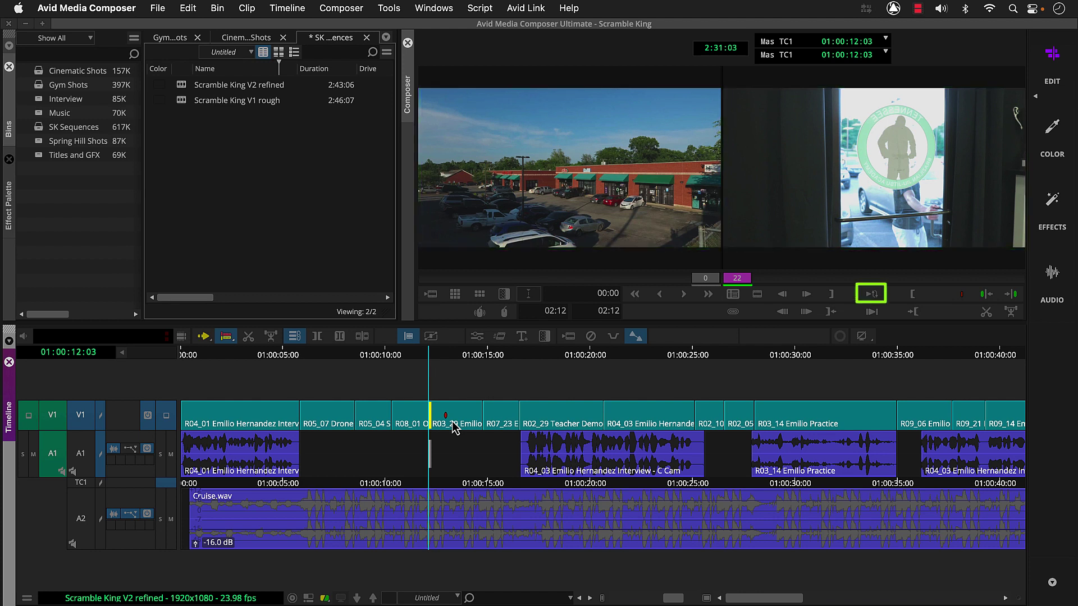
pyautogui.press('super+l')
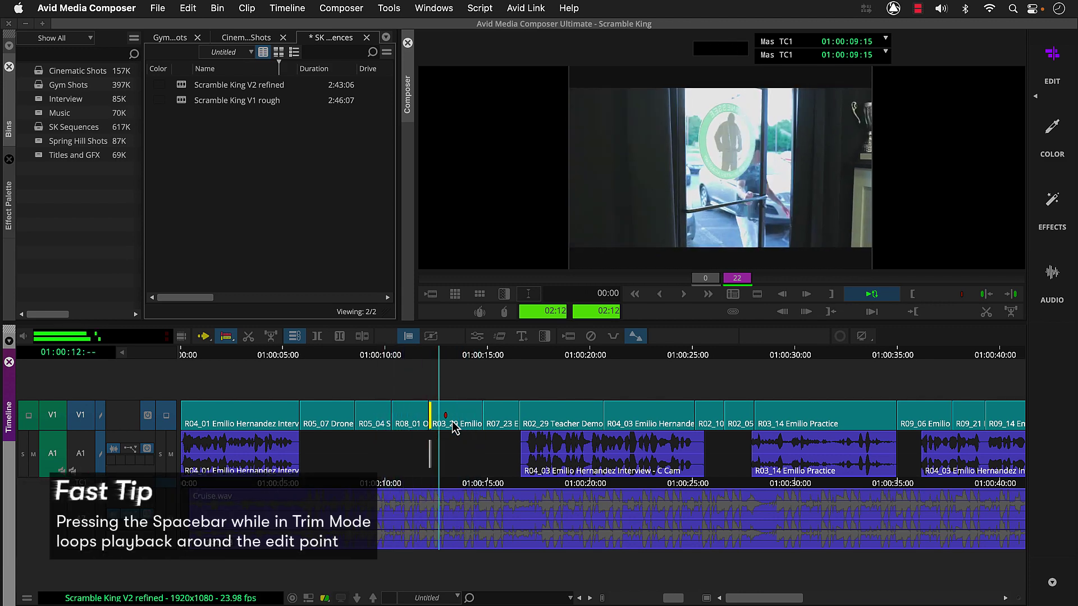
pyautogui.press('space')
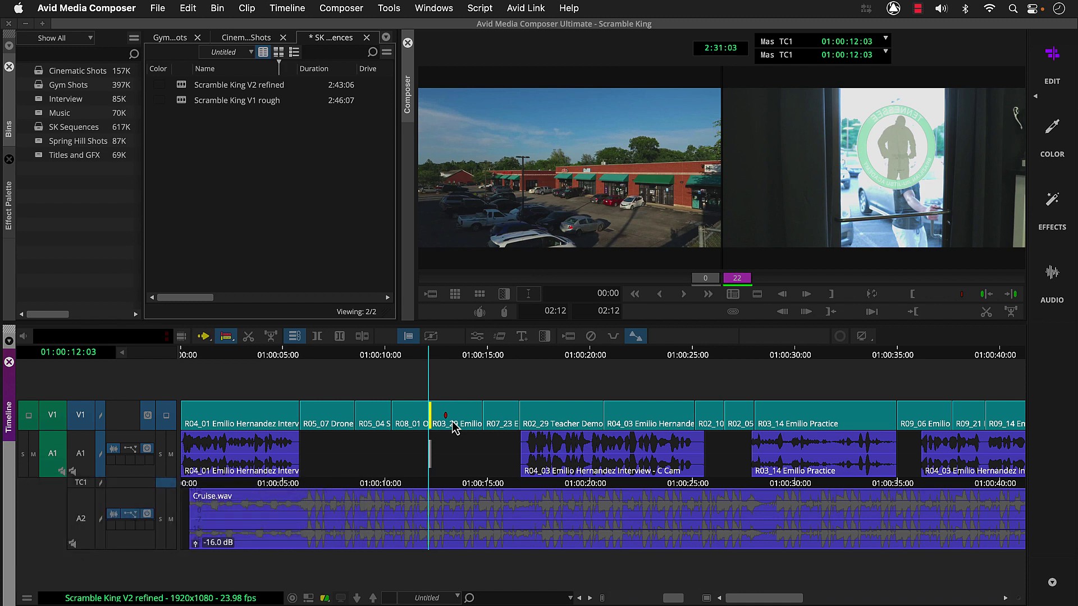
# - Jump to the marker about ending the shot and play through the "Alright?" line
pyautogui.click(454, 485)
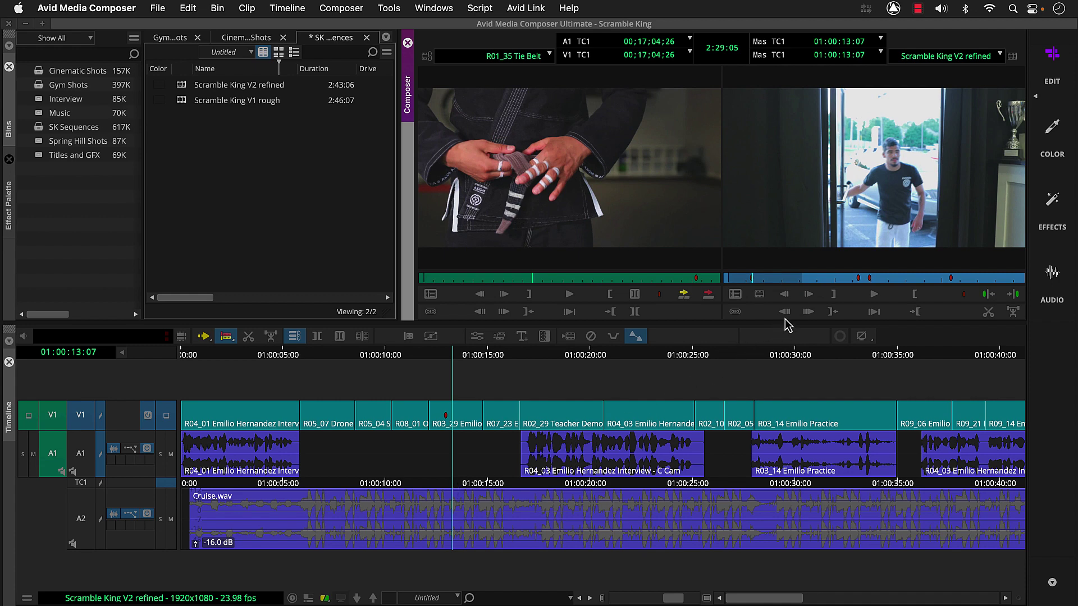
pyautogui.click(859, 278)
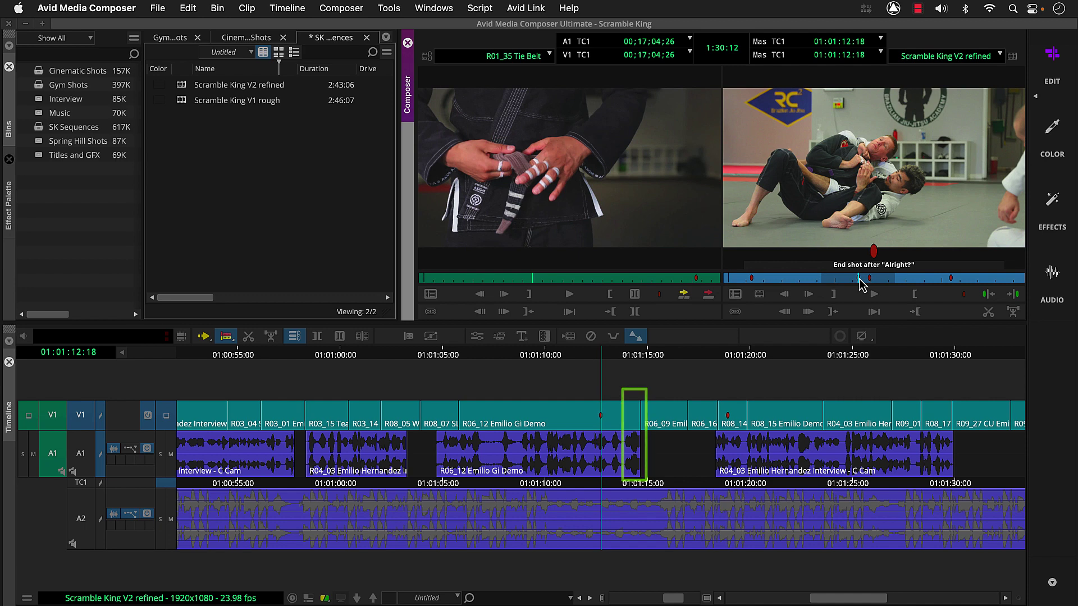
pyautogui.press('space')
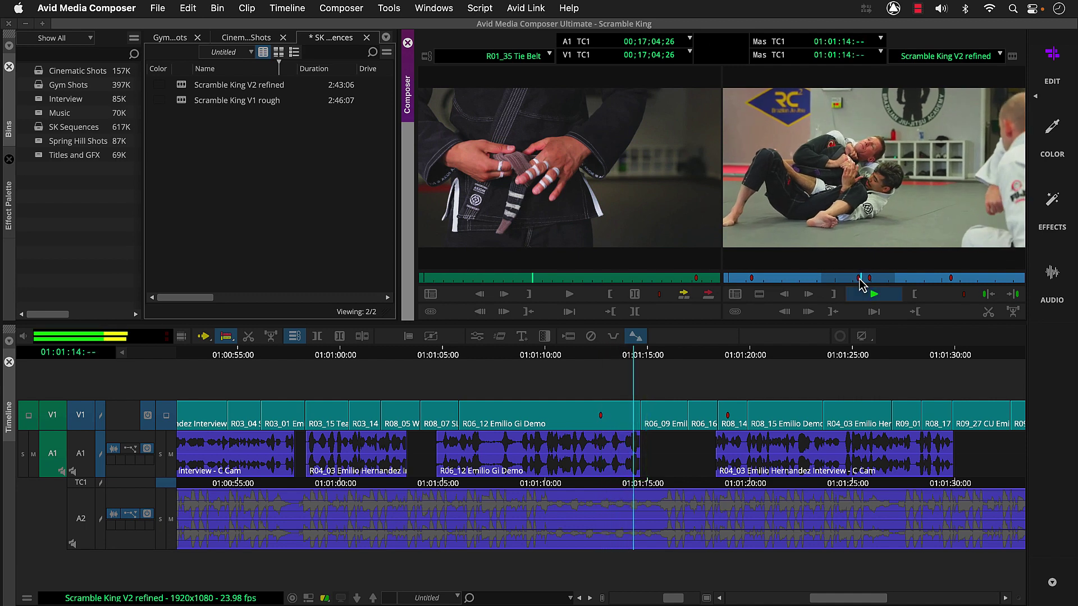
pyautogui.press('space')
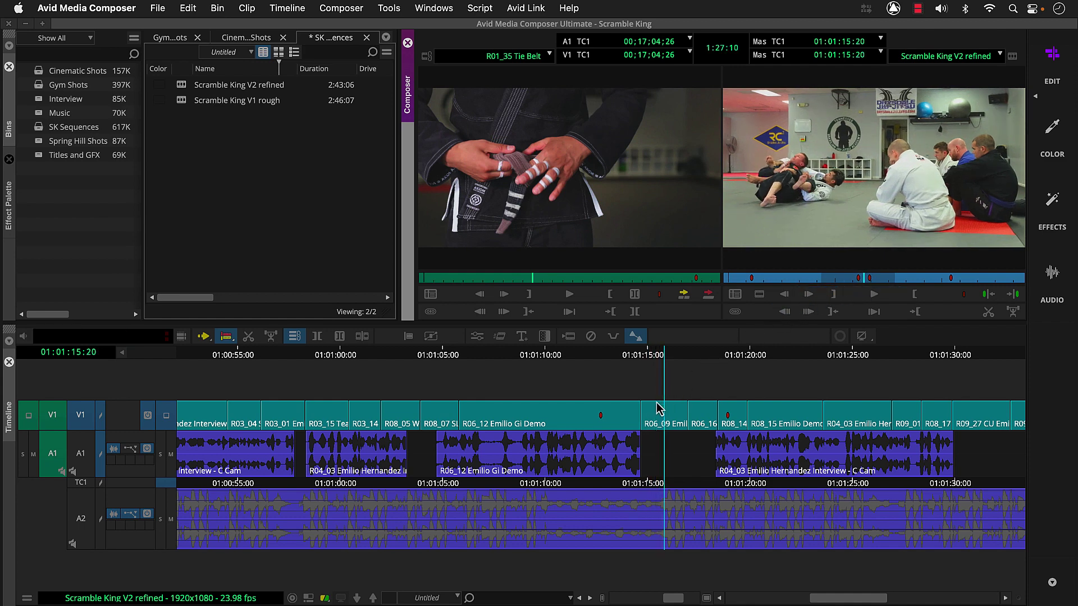
# - Trim 28 frames off the end of R06_12 at its cut with R06_09 and loop-preview it
pyautogui.click(640, 419)
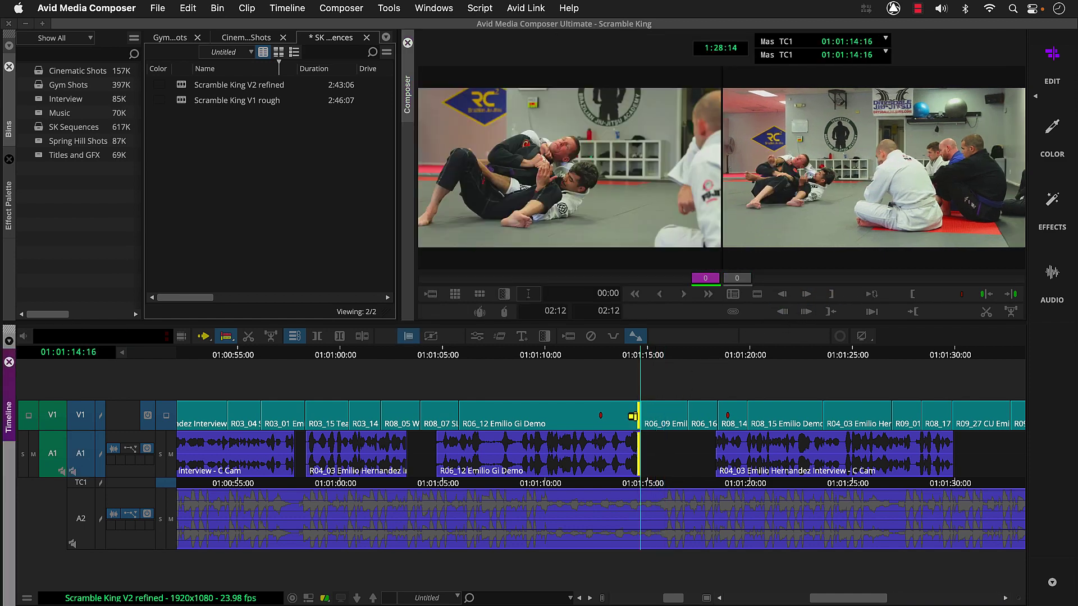
pyautogui.moveTo(633, 419); pyautogui.dragTo(607, 414)
pyautogui.press('space')
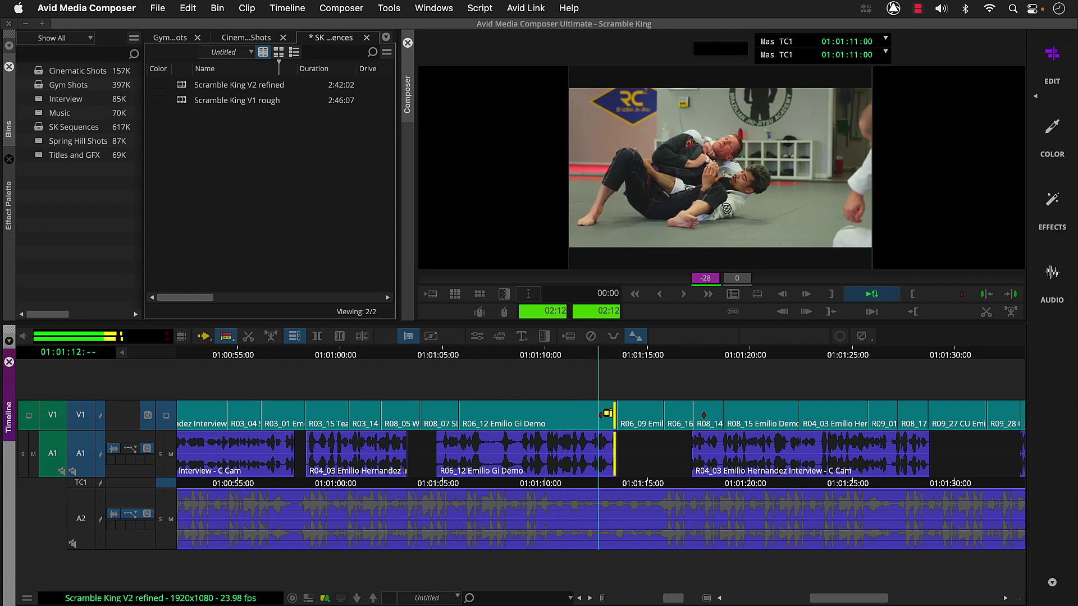
pyautogui.press('space')
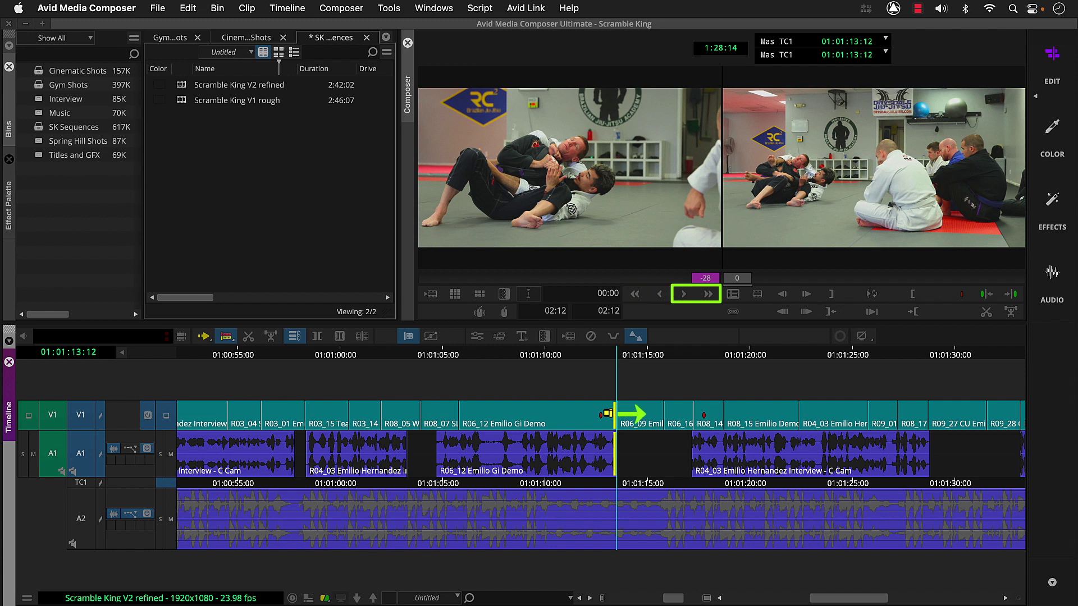
# - Give frames back with the trim buttons until R06_12 ends 18 frames earlier, loop-checking the timing
pyautogui.click(708, 298)
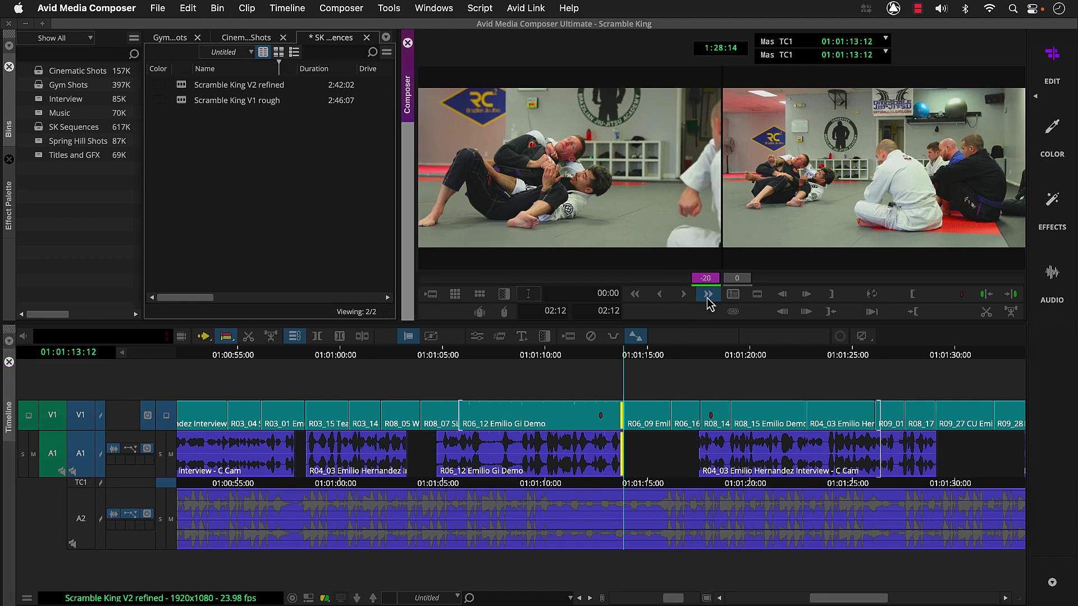
pyautogui.press('space')
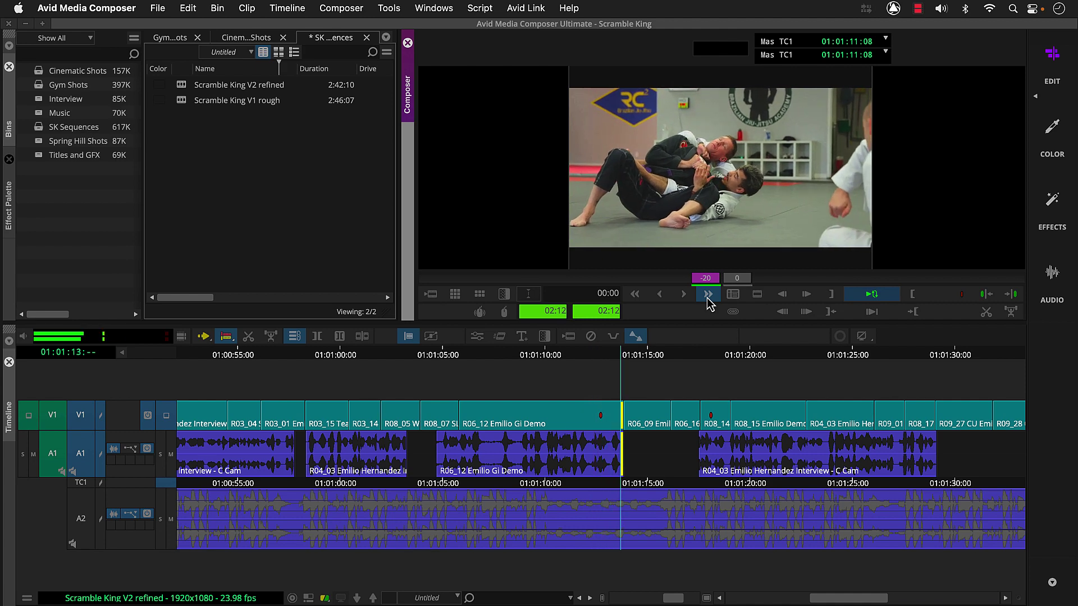
pyautogui.press('space')
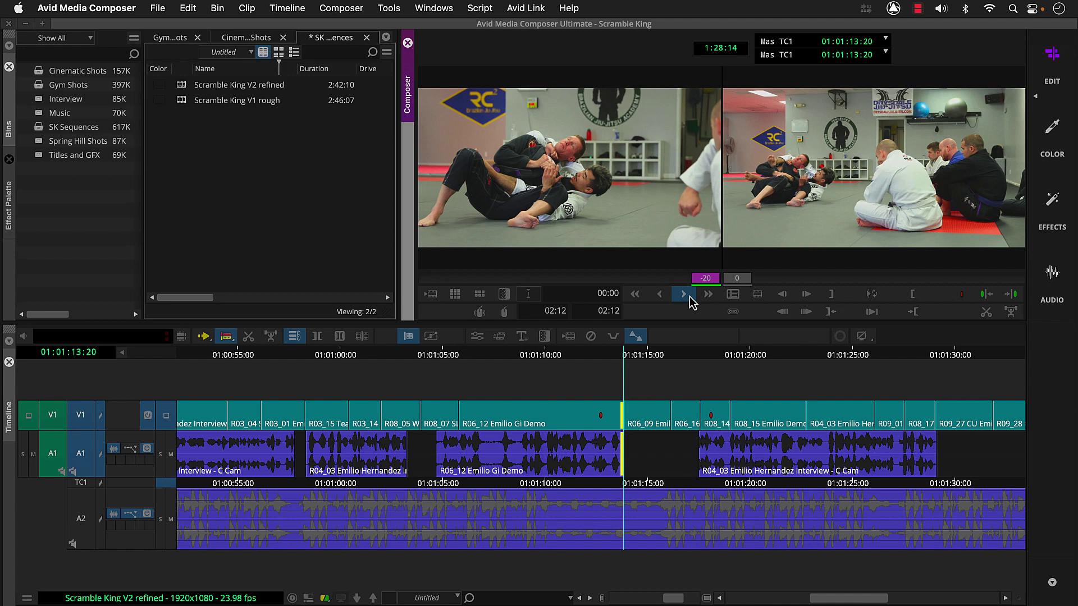
pyautogui.click(684, 294)
pyautogui.click(684, 294)
pyautogui.click(684, 295)
pyautogui.press('space')
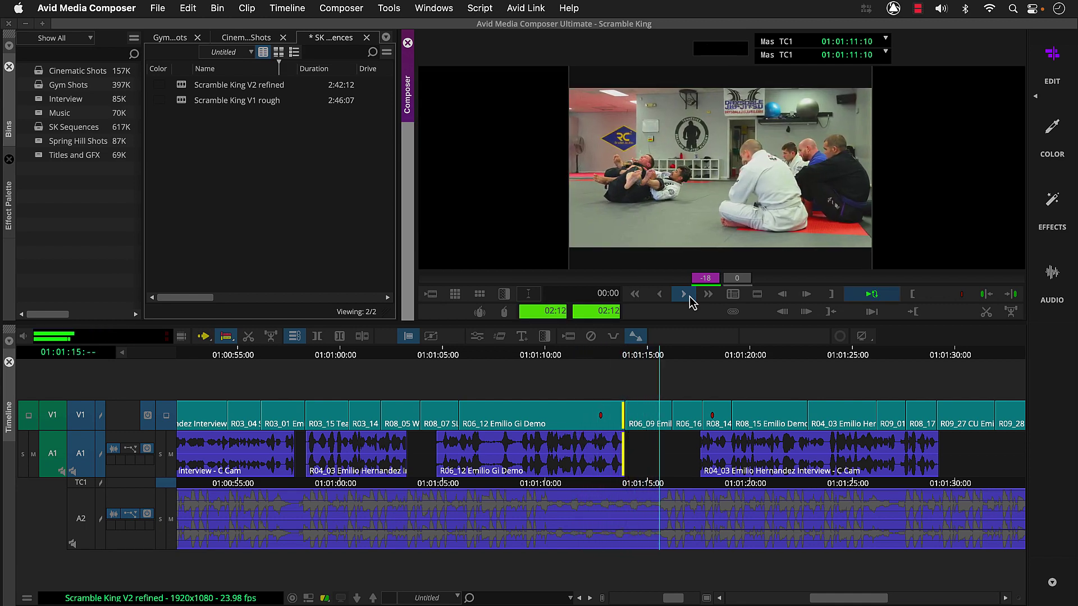
pyautogui.press('space')
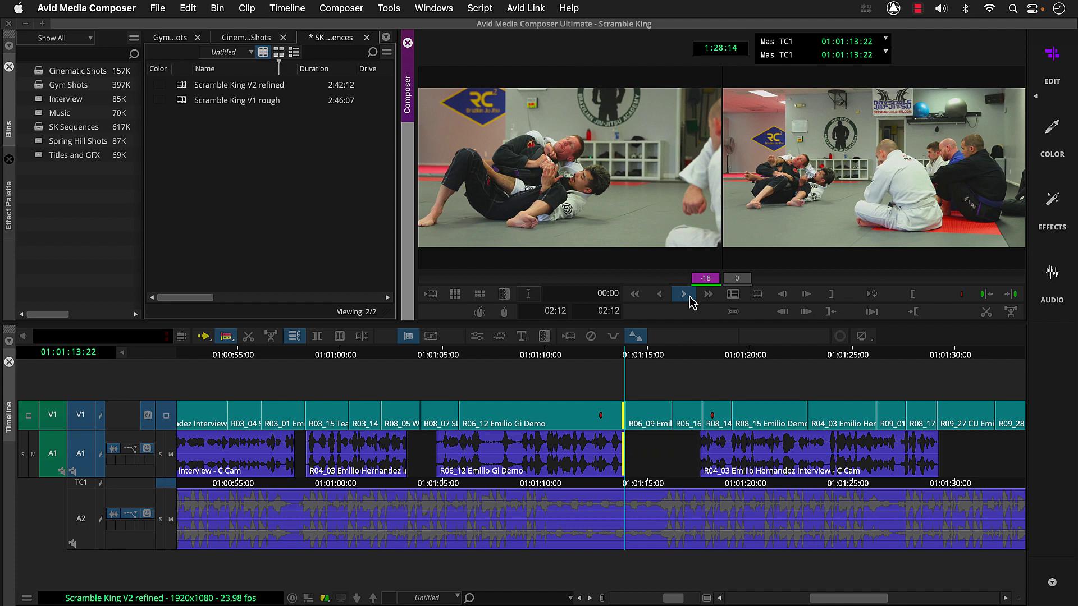
# - Go to the cut-off word marker and play the section where "When" is clipped
pyautogui.click(712, 361)
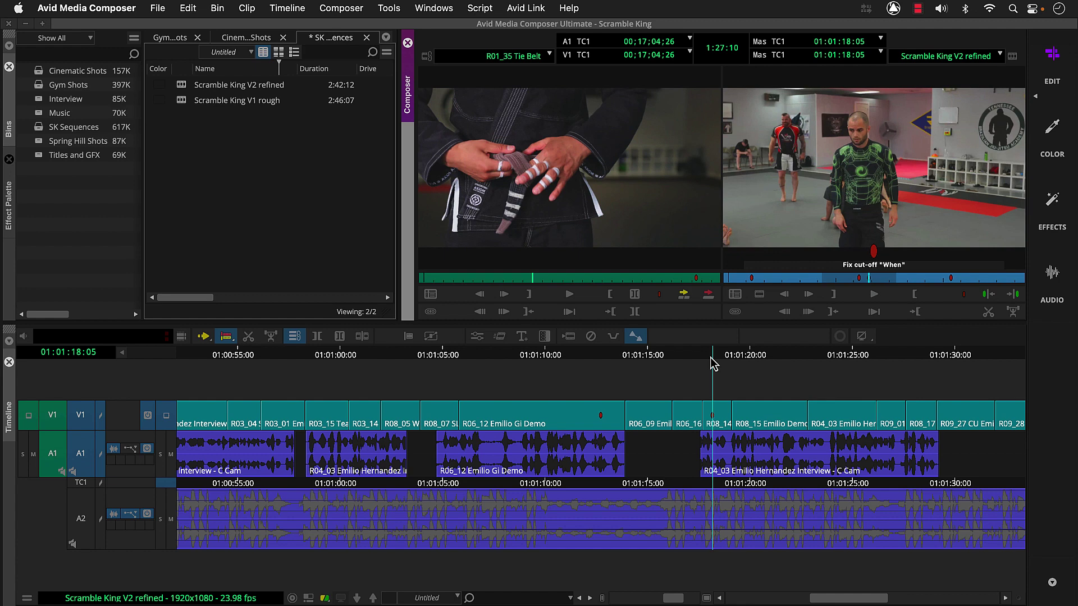
pyautogui.click(680, 362)
pyautogui.press('space')
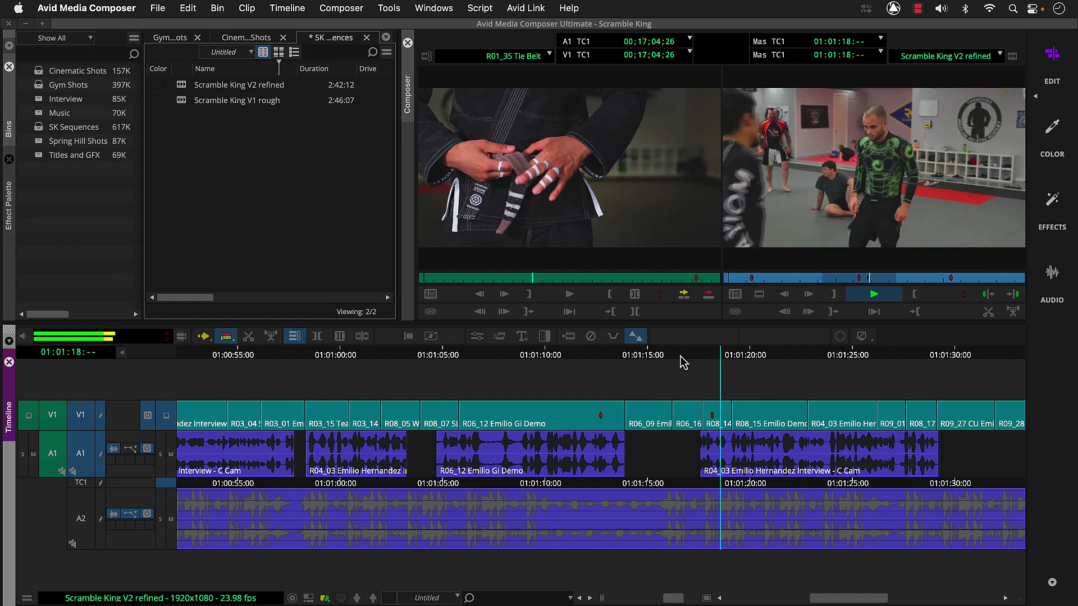
pyautogui.press('space')
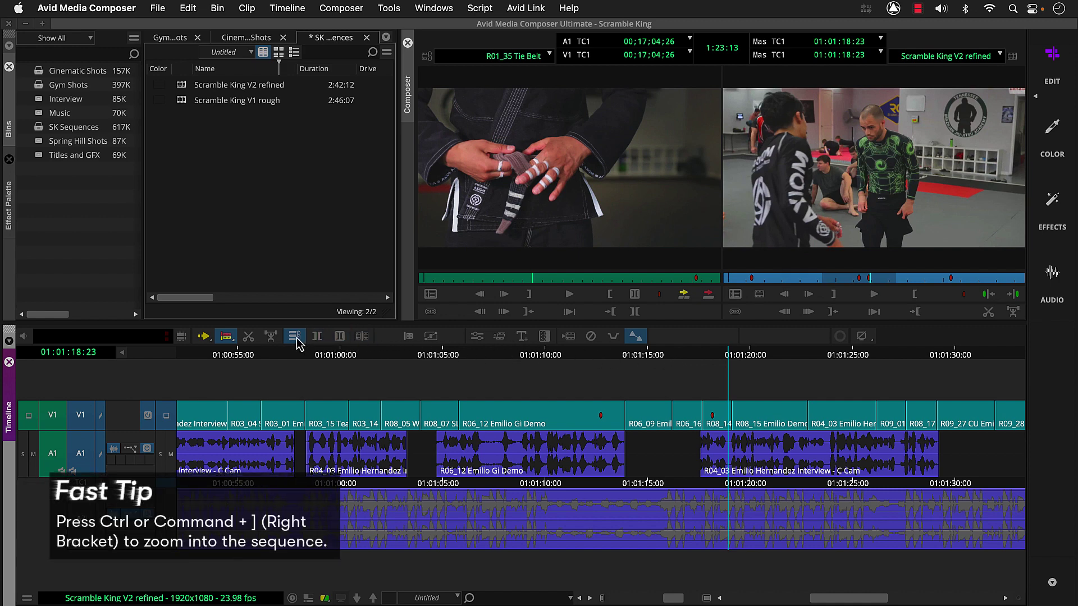
# - Zoom in and trim the R04_03 interview audio on A1 to start 11 frames earlier, then loop-preview
pyautogui.press('super+bracketright')
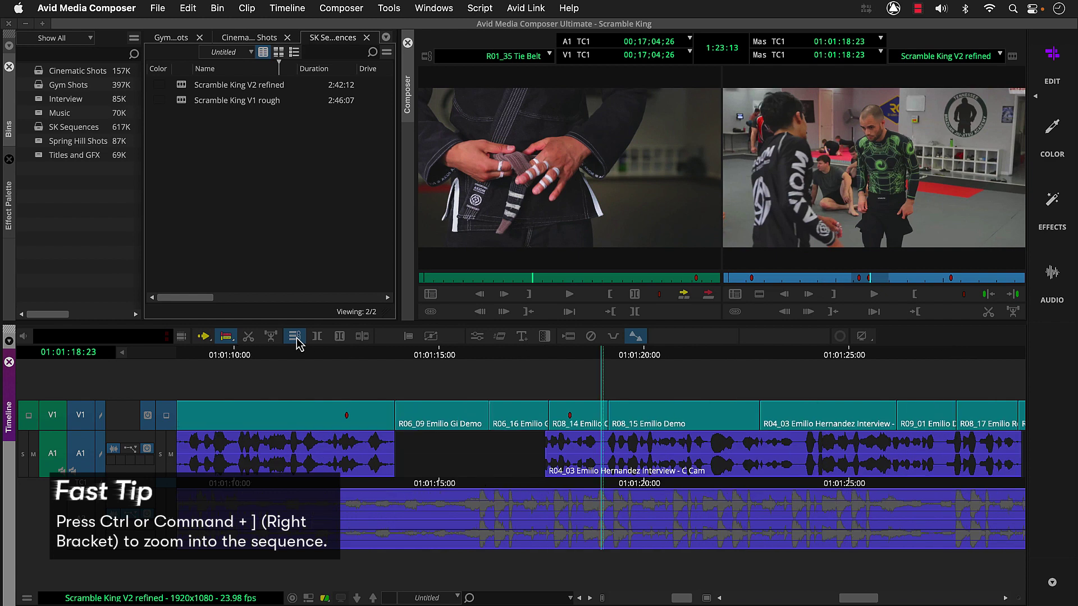
pyautogui.click(548, 436)
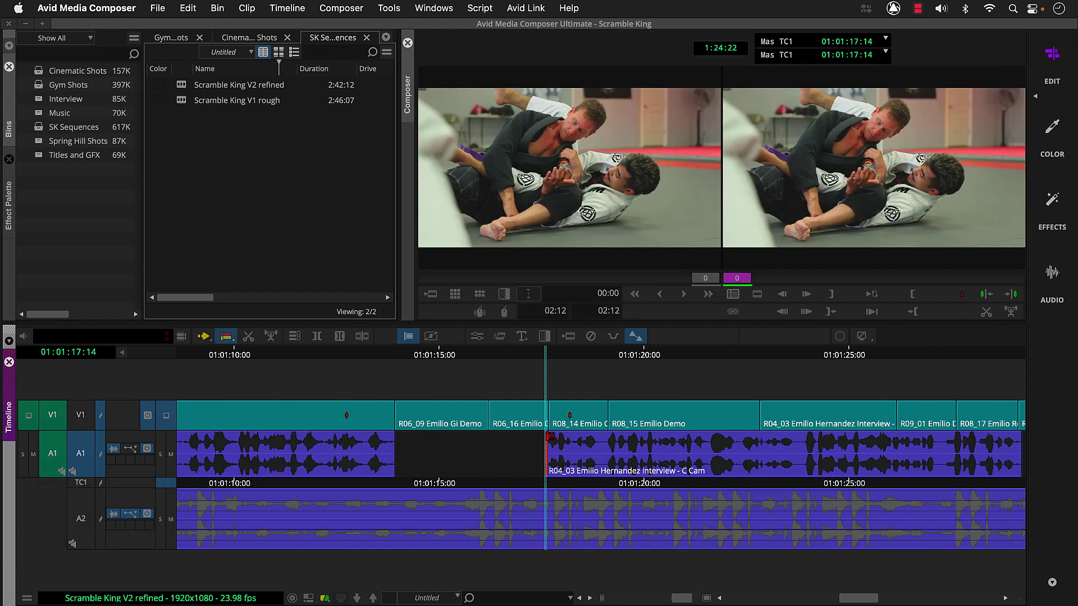
pyautogui.moveTo(549, 436); pyautogui.dragTo(529, 436)
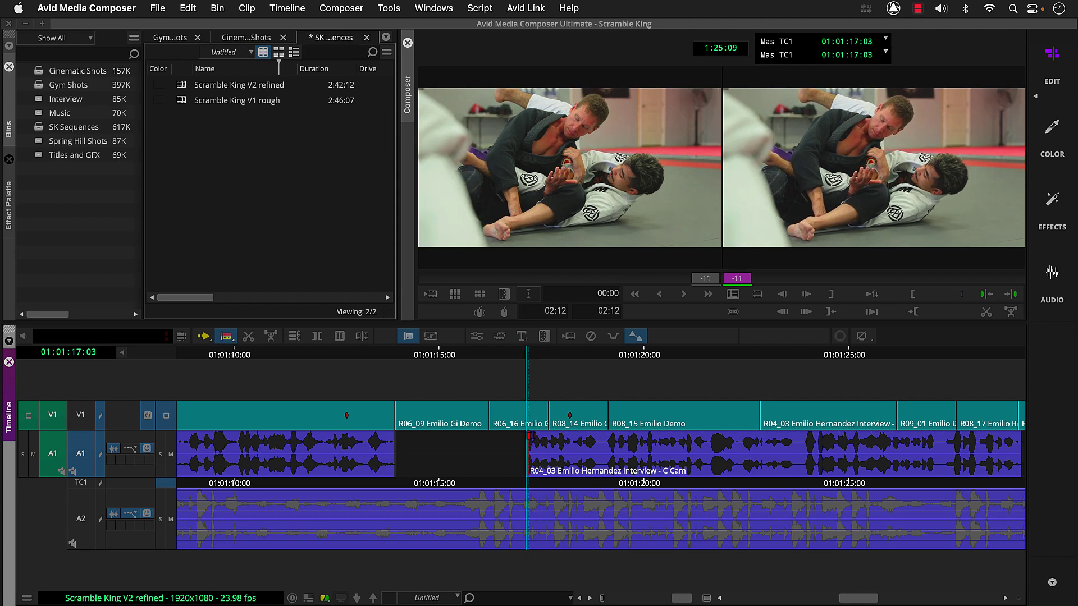
pyautogui.press('space')
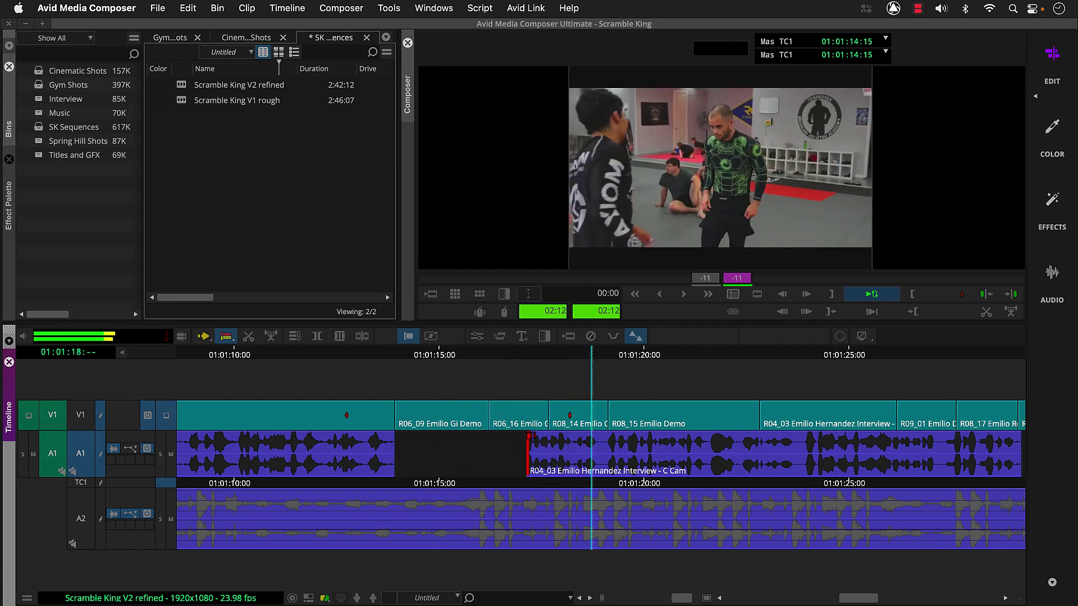
pyautogui.press('space')
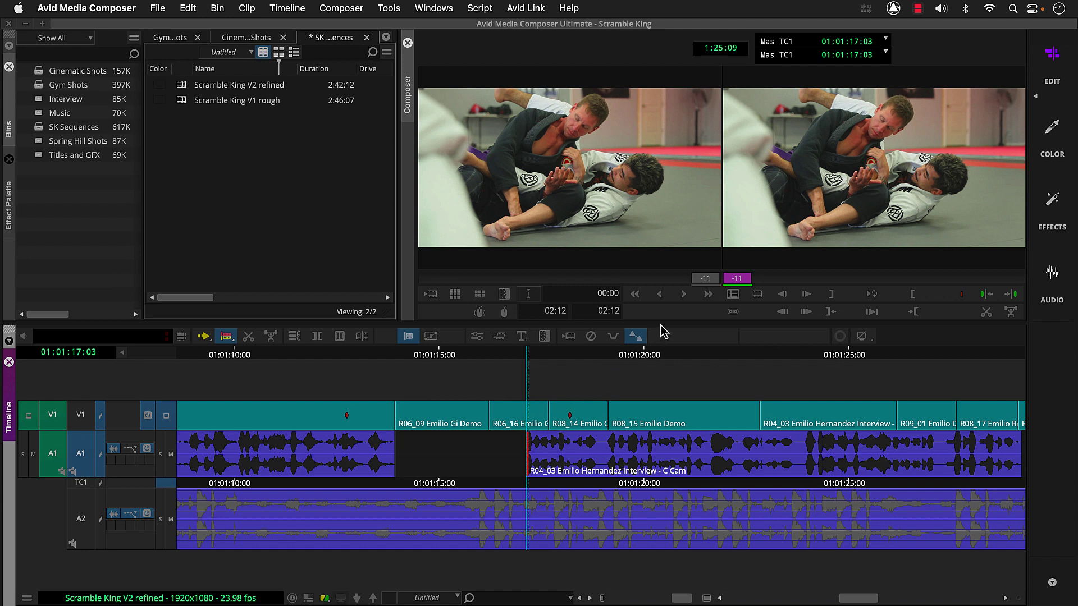
# - Move the A1 audio start back later until the trim reads -2, loop-checking each change
pyautogui.press('.')
pyautogui.press('.')
pyautogui.press('.')
pyautogui.press('.')
pyautogui.press('.')
pyautogui.press('.')
pyautogui.press('.')
pyautogui.press('.')
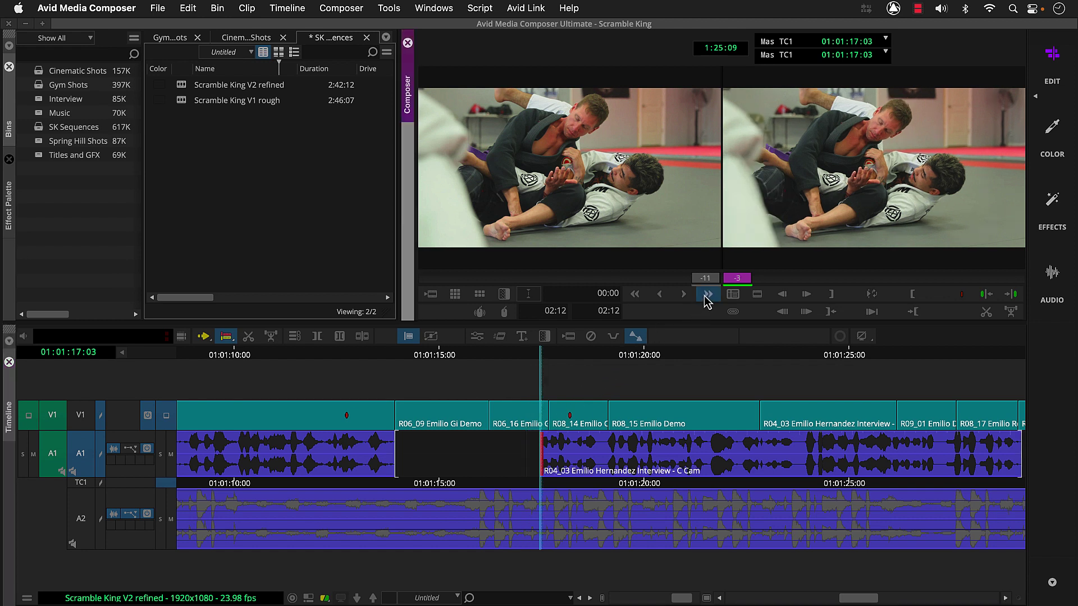
pyautogui.press('space')
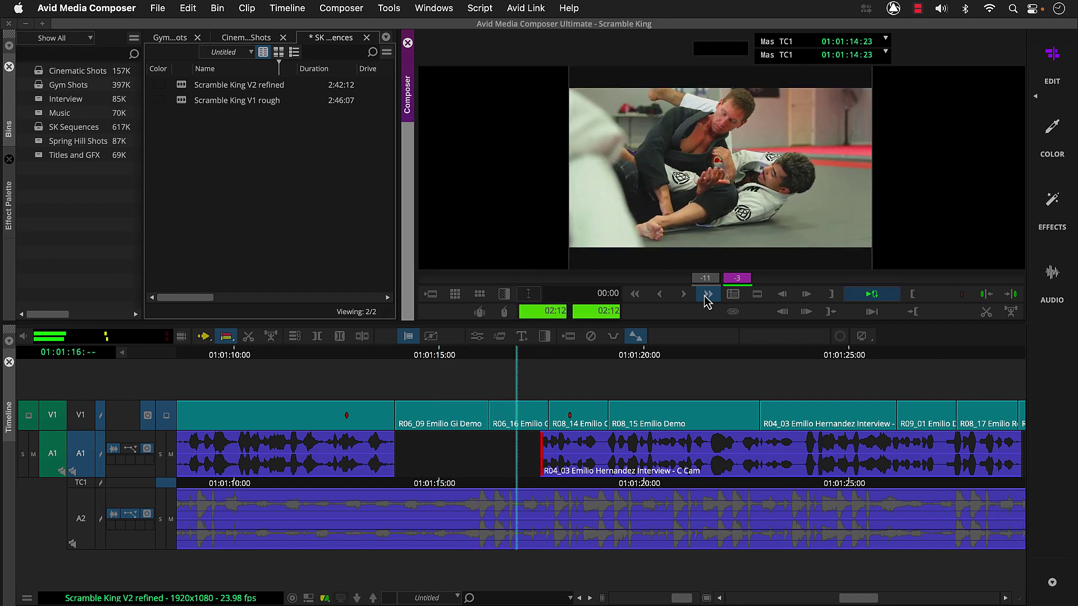
pyautogui.press('space')
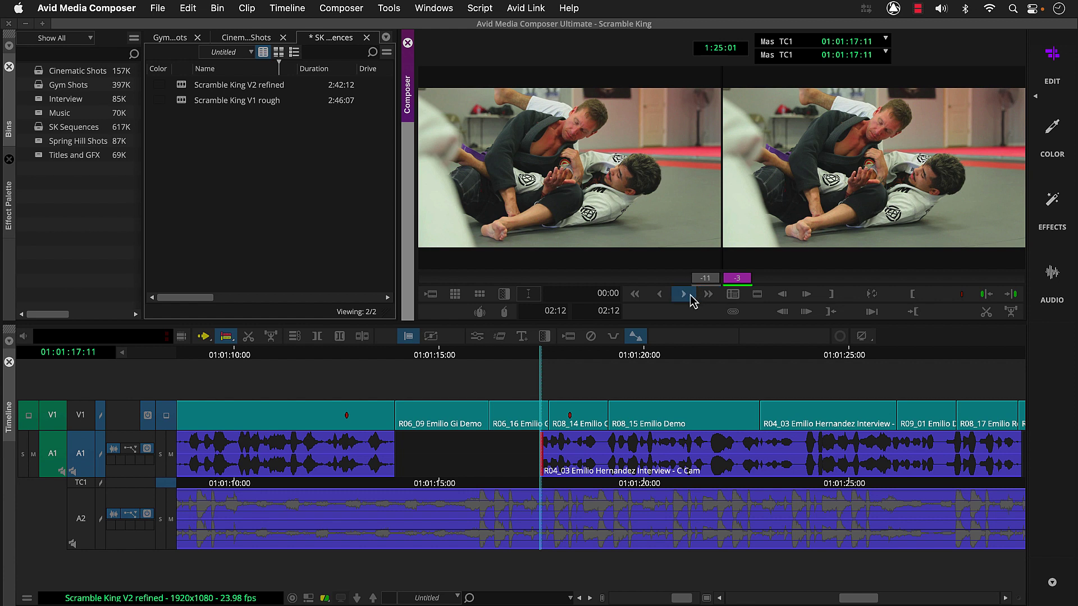
pyautogui.click(691, 297)
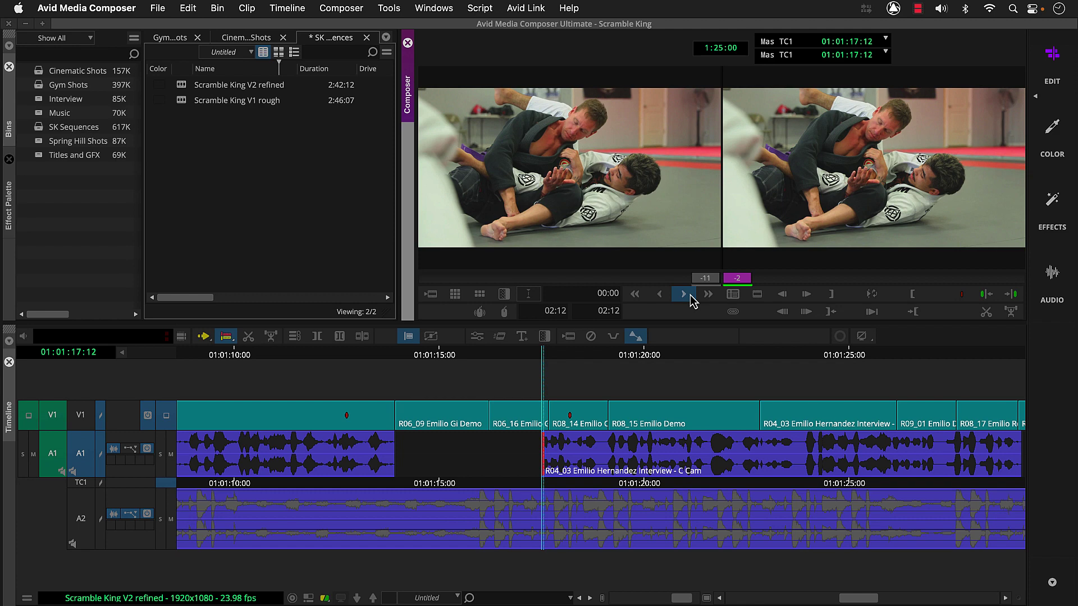
pyautogui.press('space')
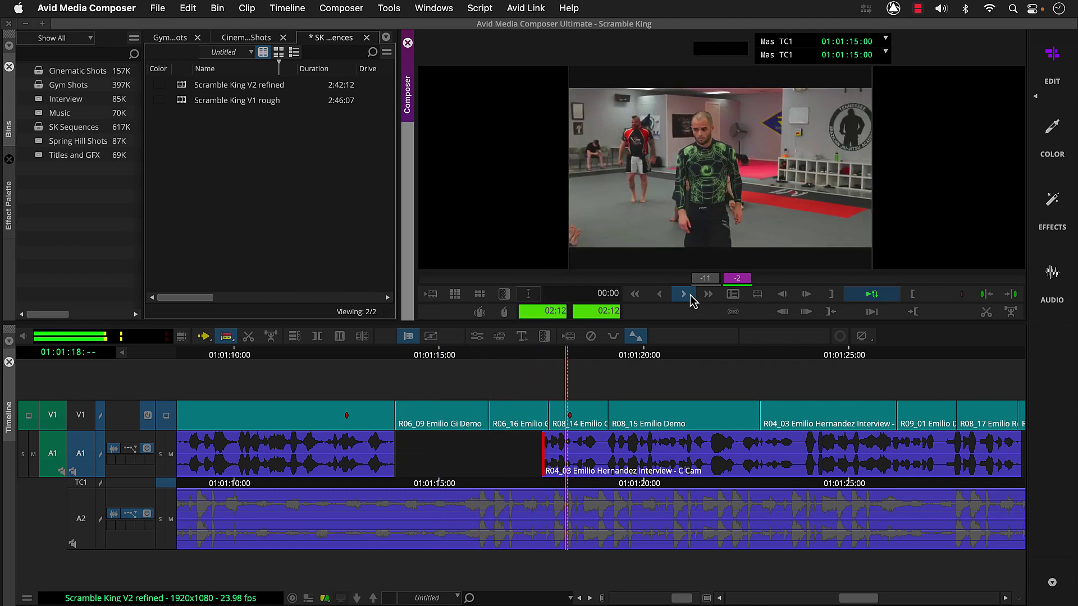
pyautogui.press('space')
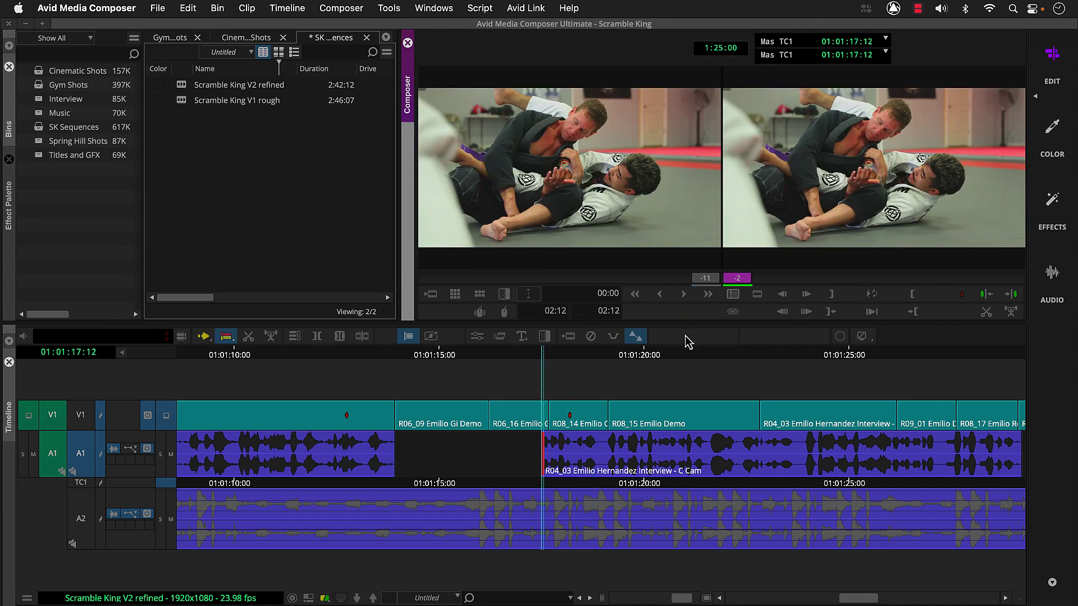
# - Jump to the marker about ending after "champion" and play the end of the interview line
pyautogui.click(683, 353)
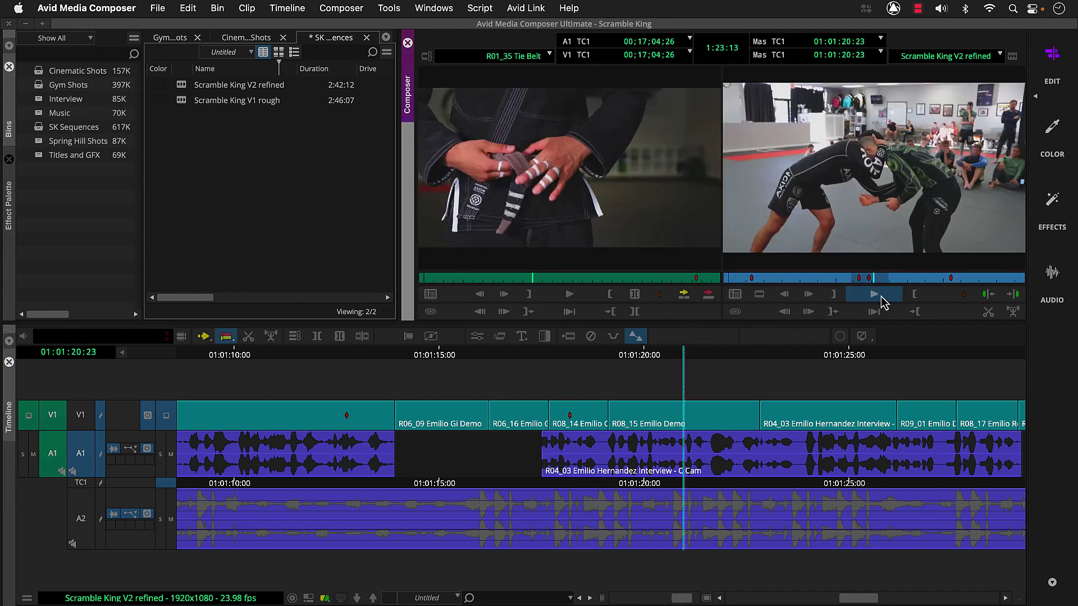
pyautogui.click(950, 279)
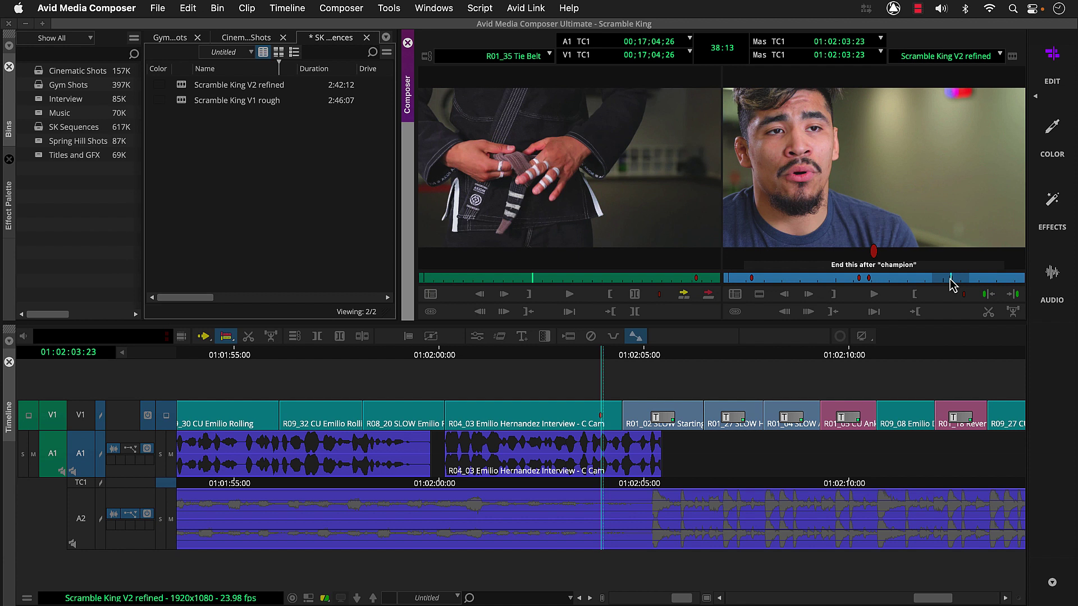
pyautogui.press('space')
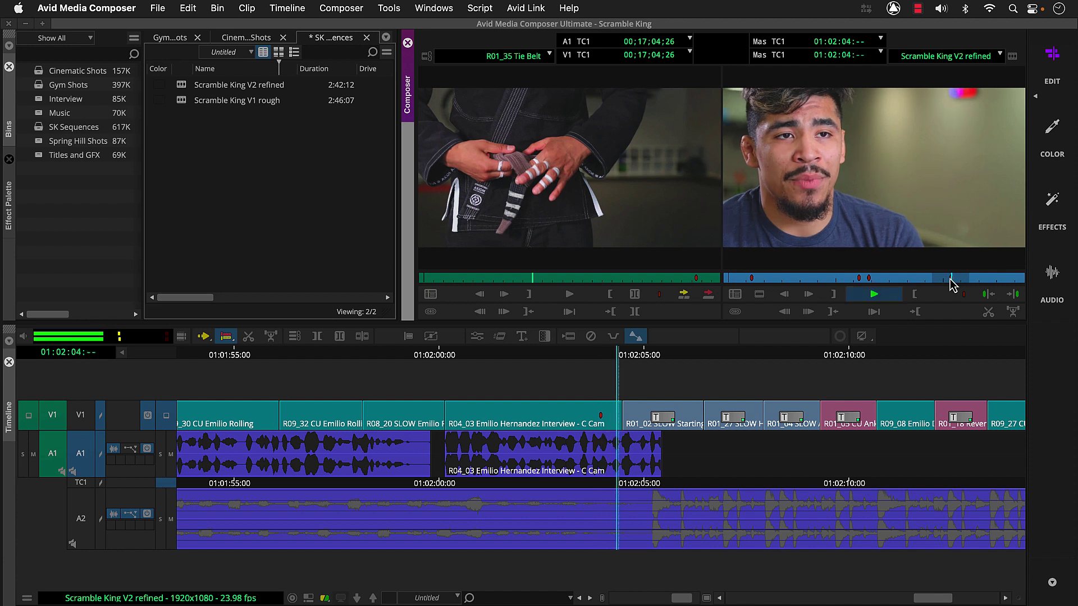
pyautogui.press('space')
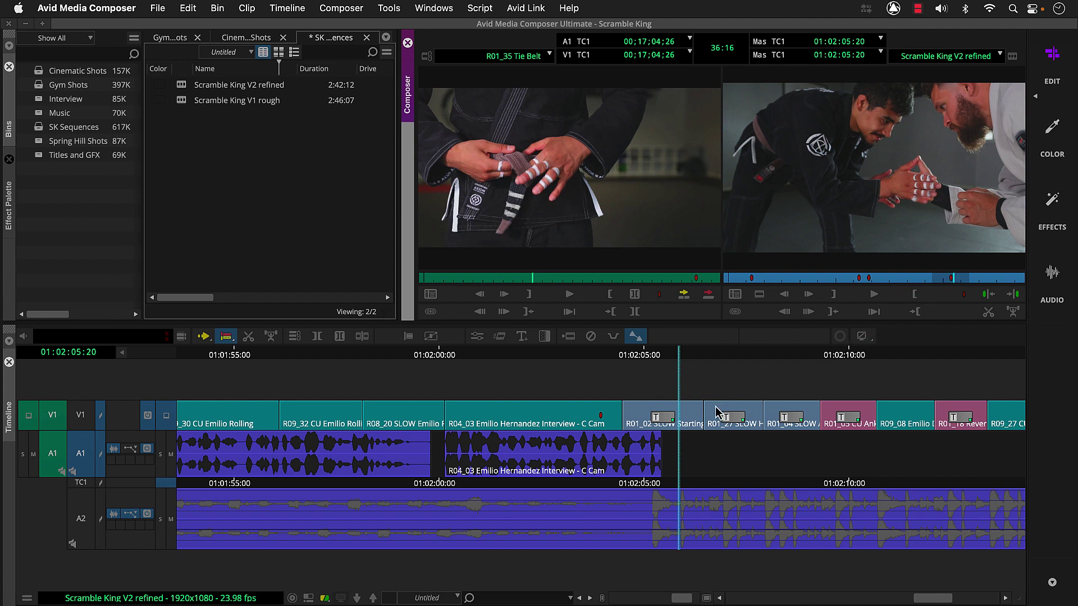
# - Trim the A1 interview audio's tail back about 16 frames to end after "champion", loop-checking it
pyautogui.click(655, 441)
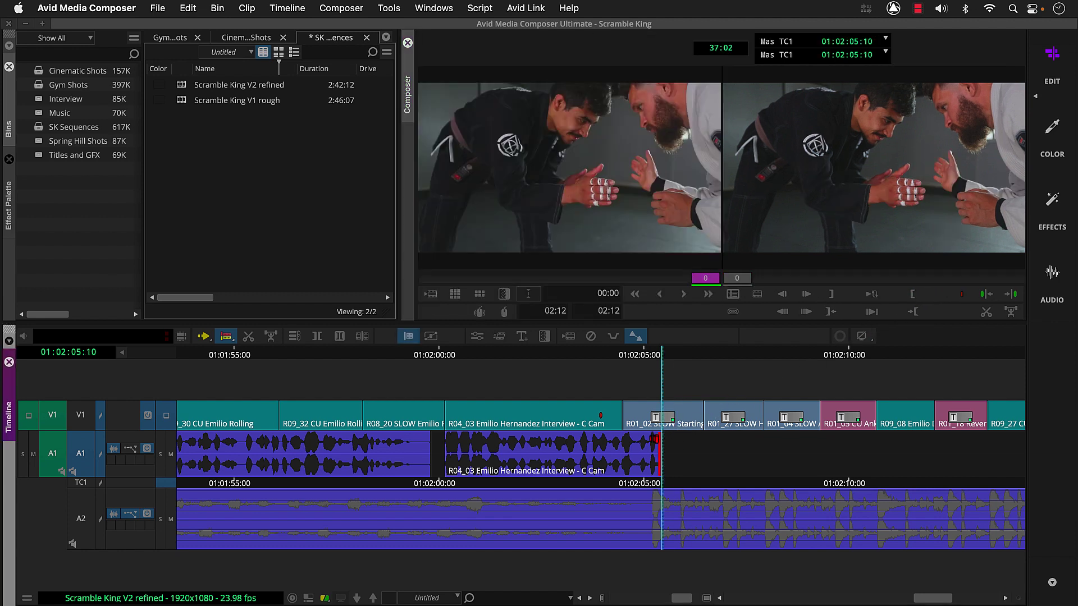
pyautogui.moveTo(655, 441); pyautogui.dragTo(626, 442)
pyautogui.press('space')
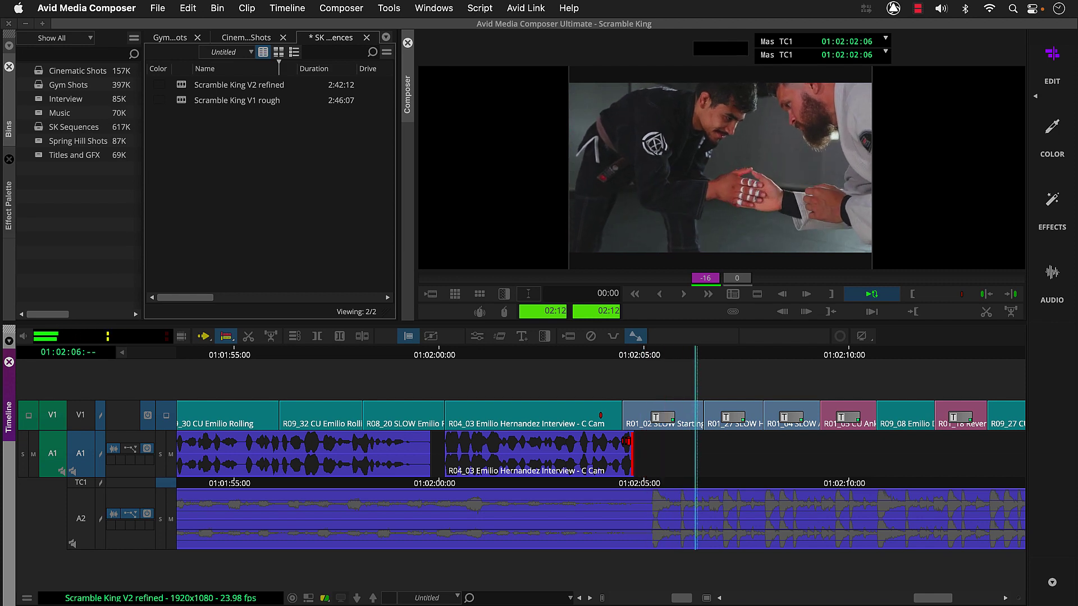
pyautogui.press('space')
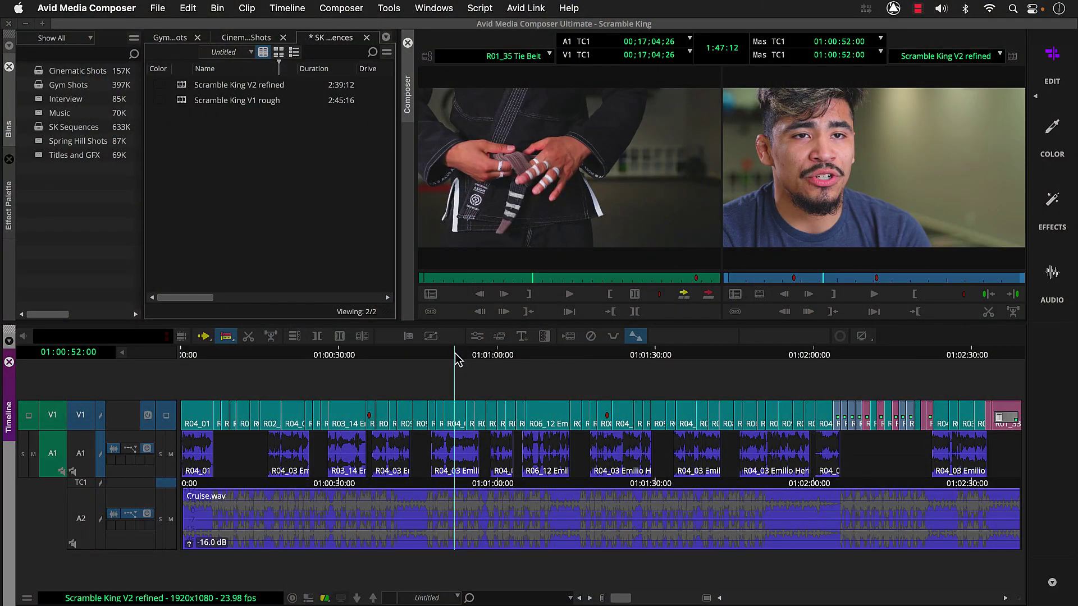
# - Play through the V2 refined sequence and stop on the grappling shot at 01:01:21:00
pyautogui.press('space')
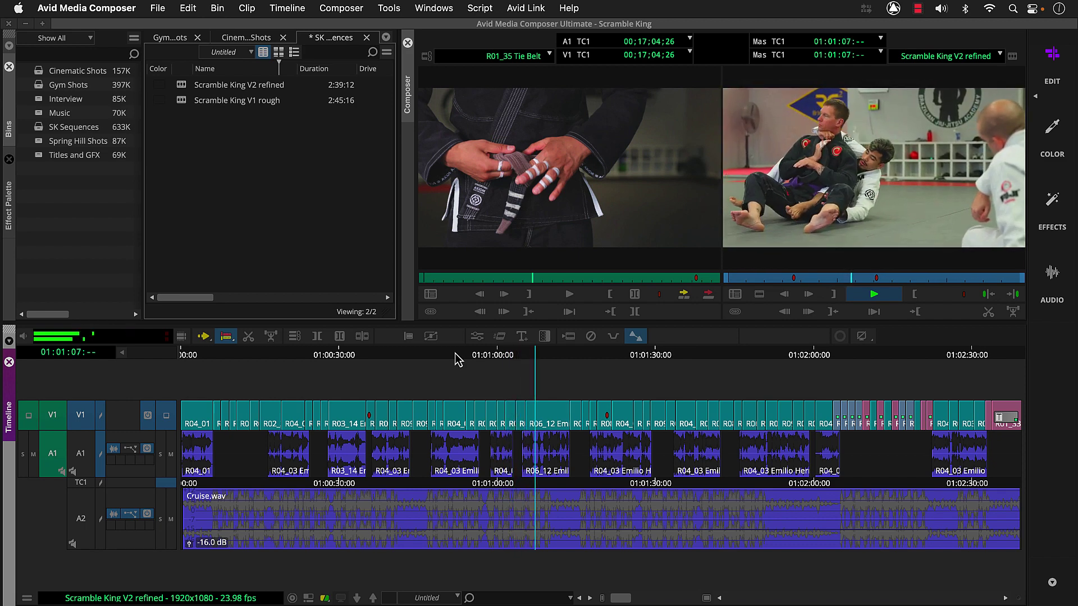
pyautogui.press('space')
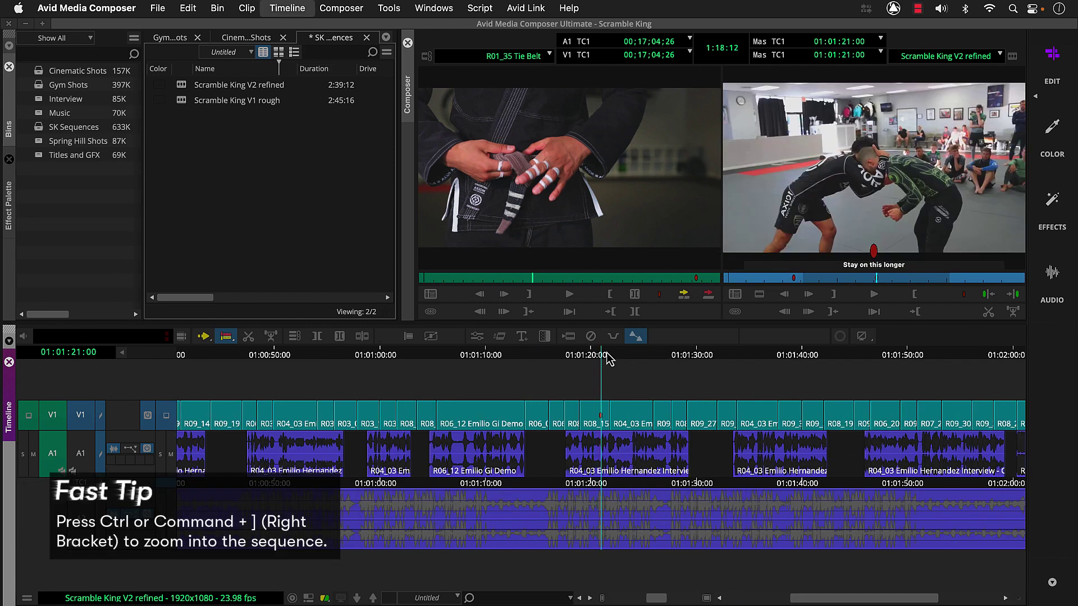
# - Zoom in and dual-roller trim the R08_15/R04_03 cut 21 frames later, loop-playing to check it
pyautogui.hotkey('ctrl', ']')
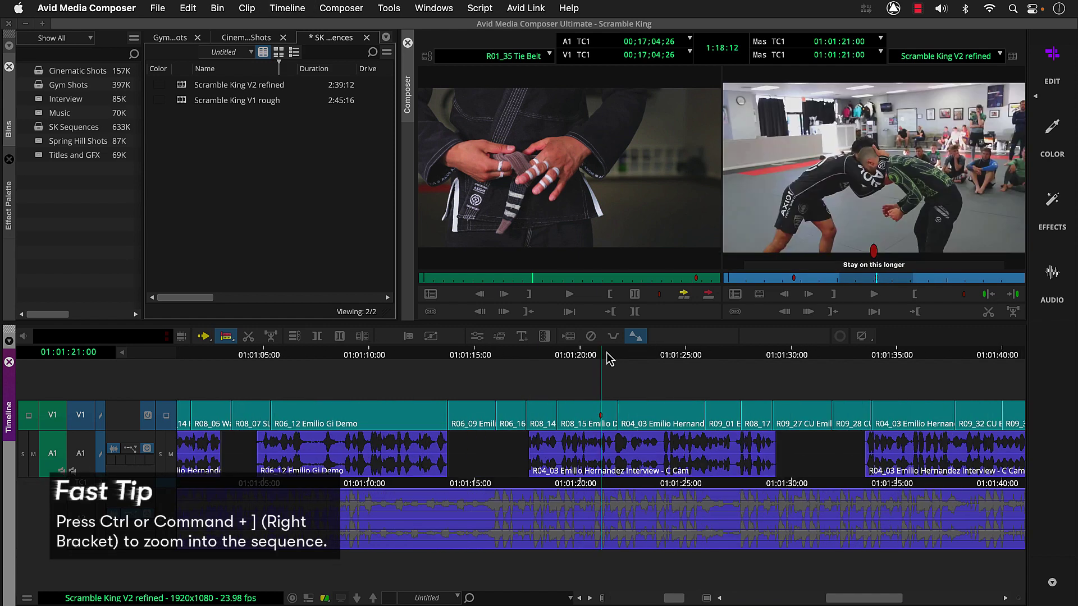
pyautogui.click(617, 413)
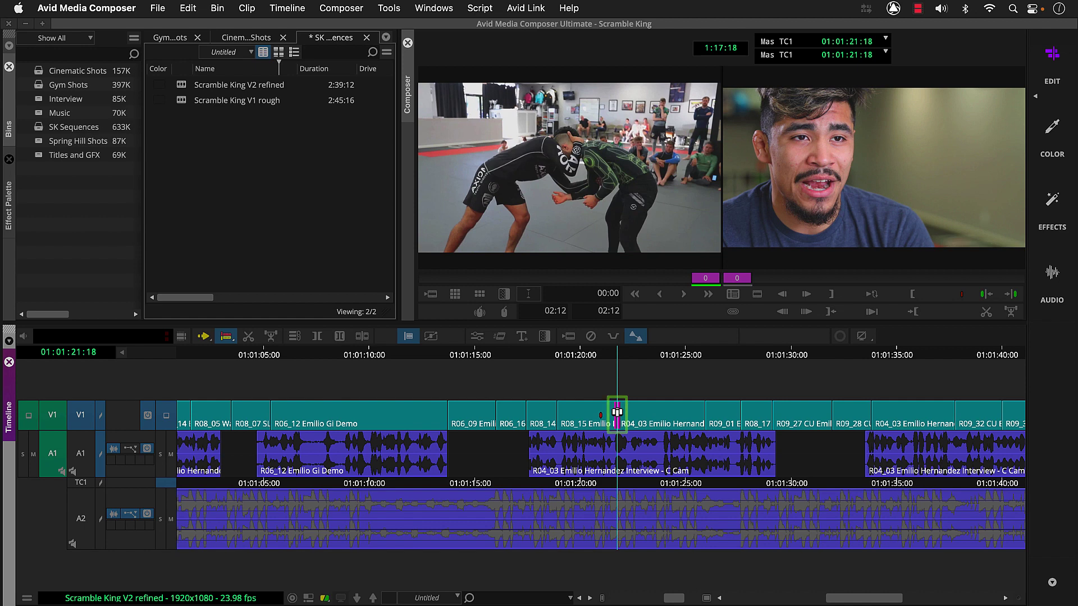
pyautogui.moveTo(617, 412); pyautogui.dragTo(636, 421)
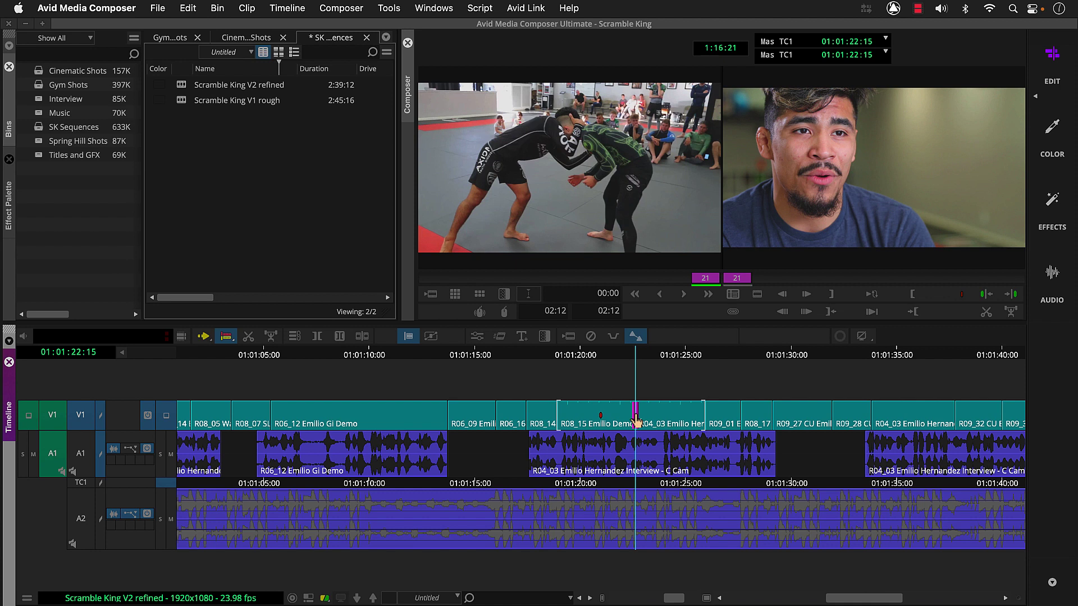
pyautogui.moveTo(636, 421); pyautogui.dragTo(634, 413)
pyautogui.press('space')
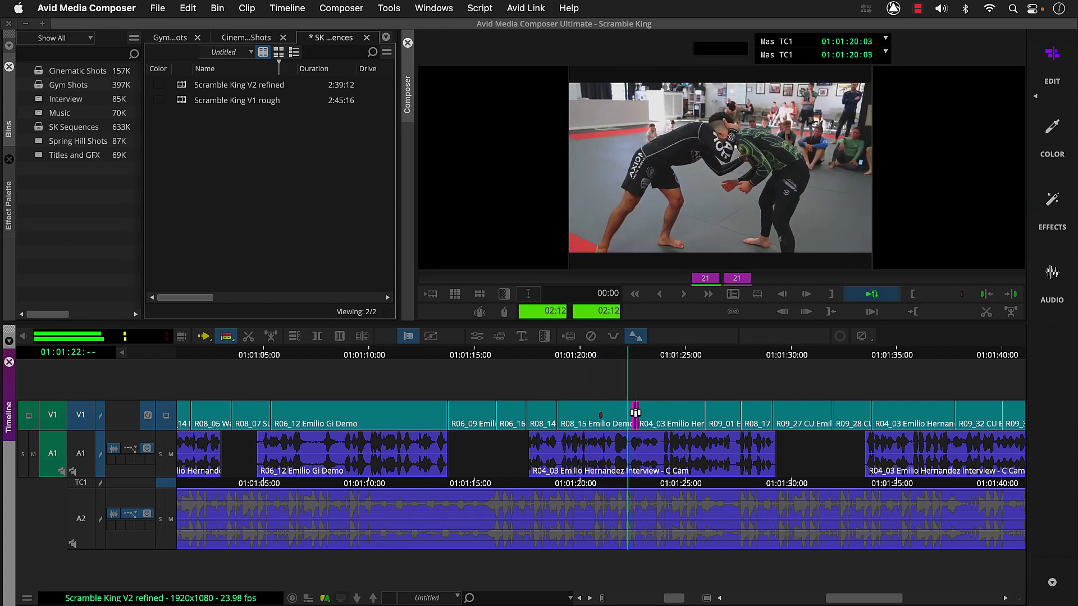
pyautogui.press('space')
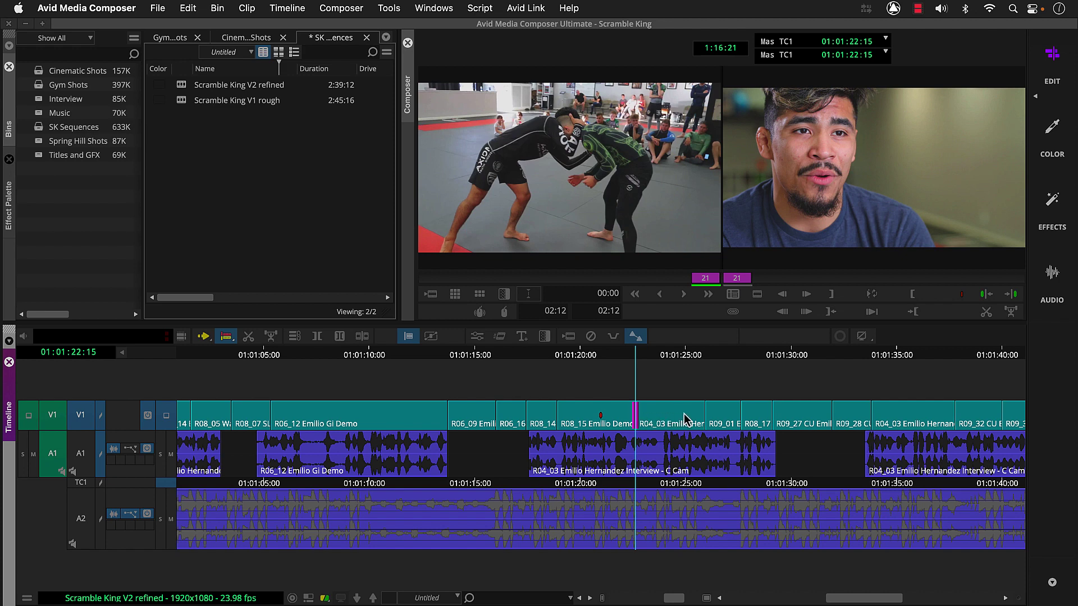
pyautogui.click(704, 411)
# - Roll the R04_03/R09_01 cut 4 frames earlier and adjust the R09_01/R08_17 cut, then loop-play
pyautogui.moveTo(704, 411); pyautogui.dragTo(701, 411)
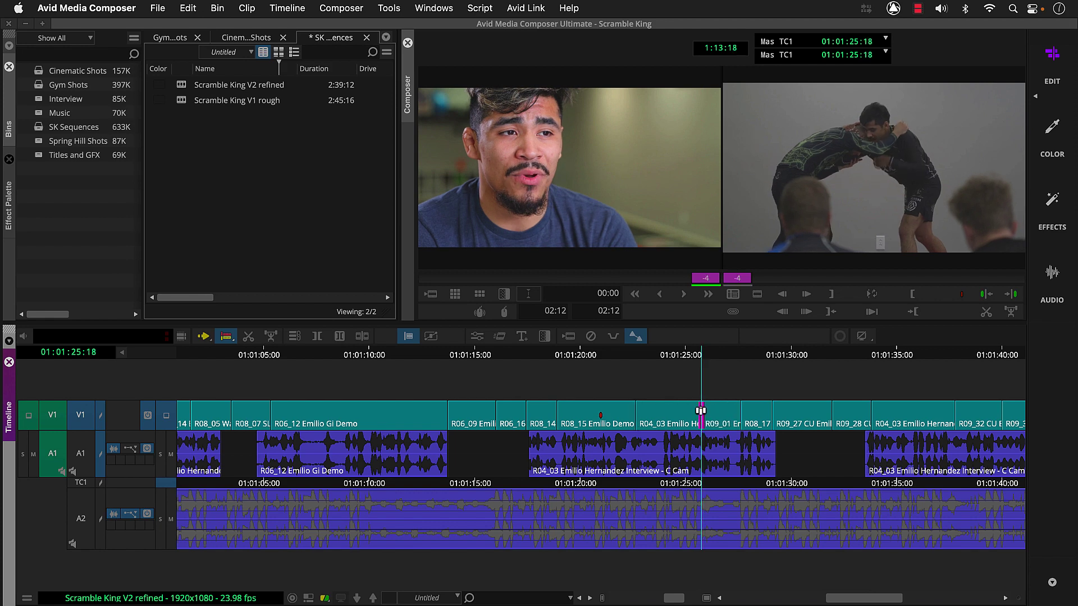
pyautogui.click(740, 413)
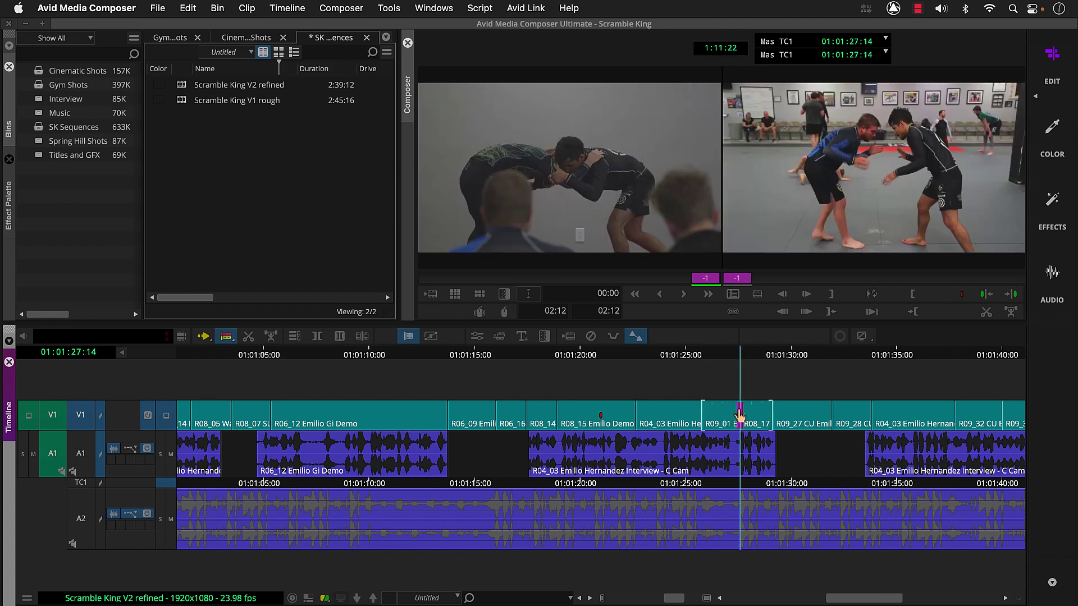
pyautogui.moveTo(739, 413); pyautogui.dragTo(776, 408)
pyautogui.press('space')
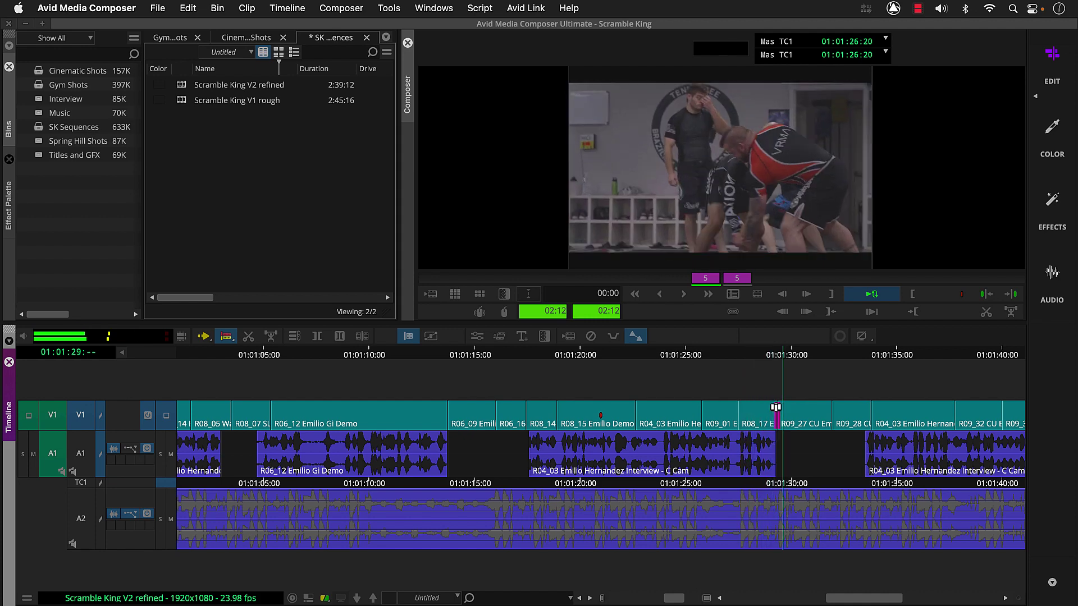
pyautogui.press('space')
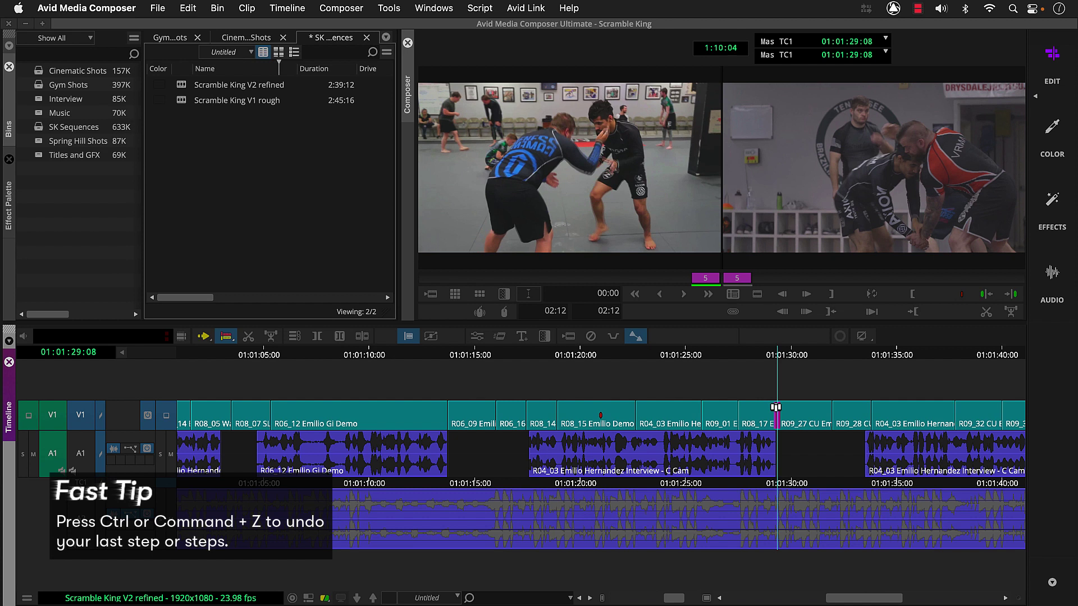
# - Undo the stray trim and exit Trim mode, parking at 01:01:26:05
pyautogui.press('super+z')
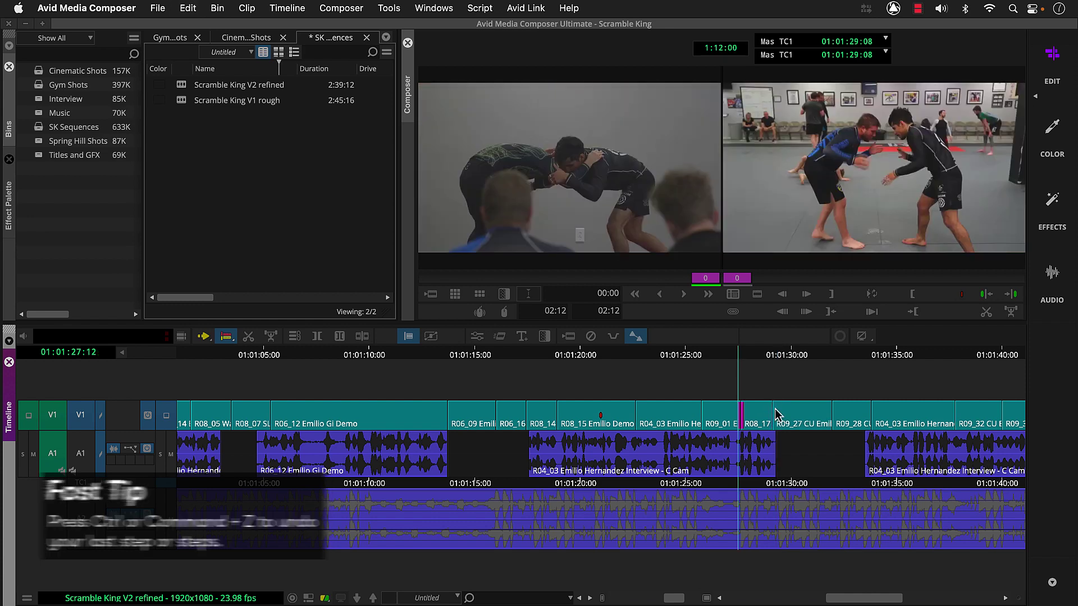
pyautogui.click(741, 411)
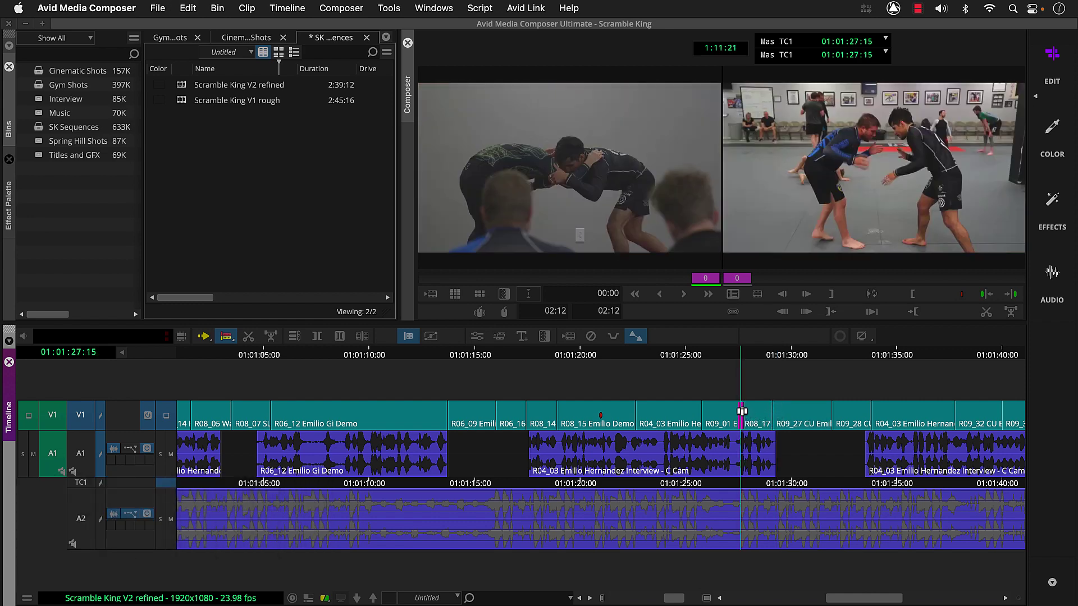
pyautogui.click(711, 356)
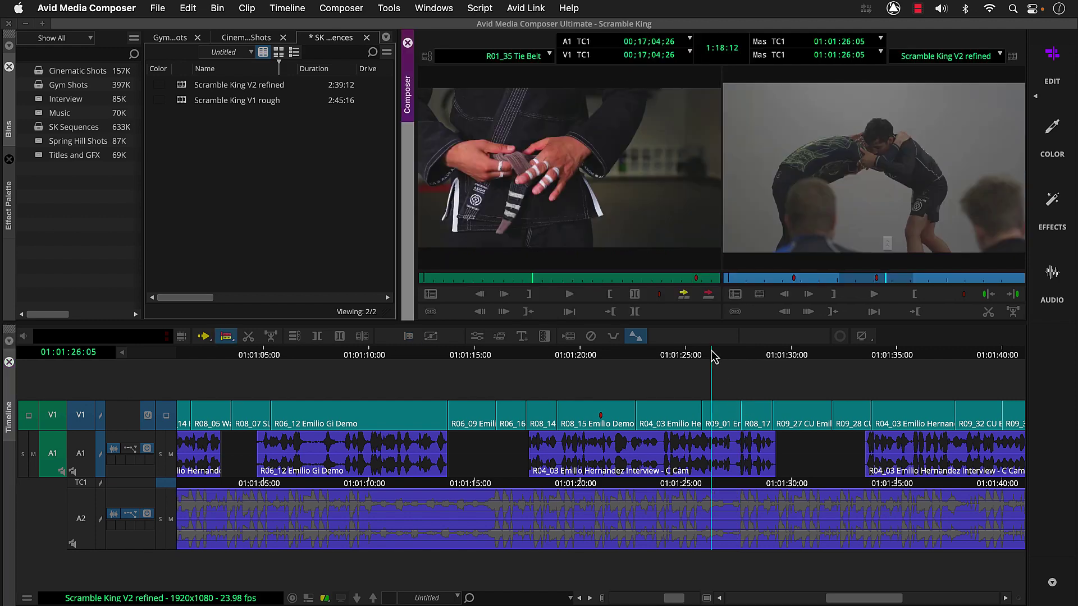
pyautogui.click(794, 279)
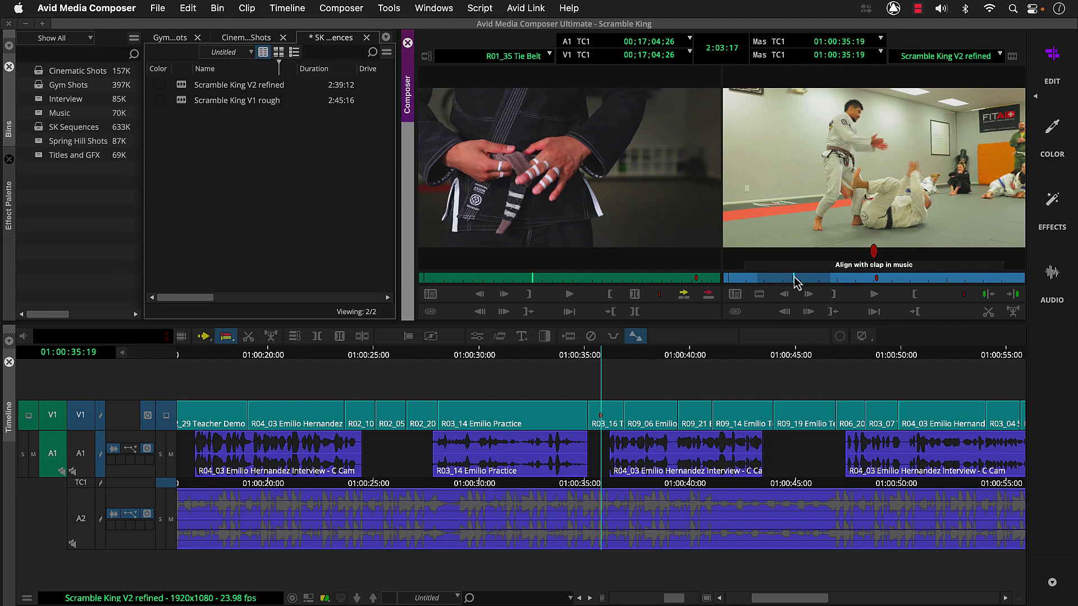
pyautogui.click(557, 358)
pyautogui.press('space')
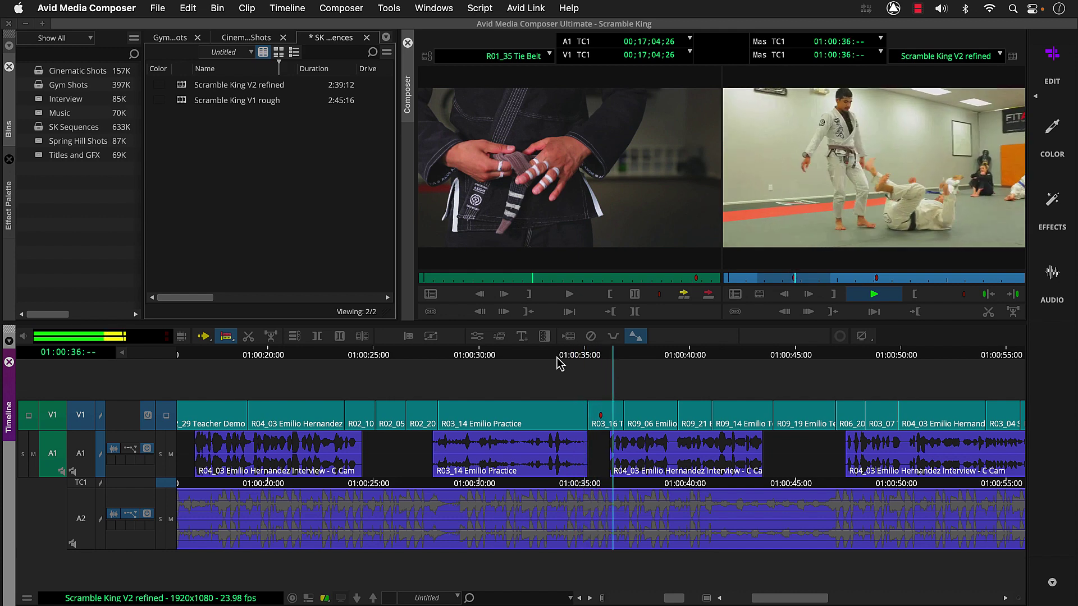
pyautogui.press('space')
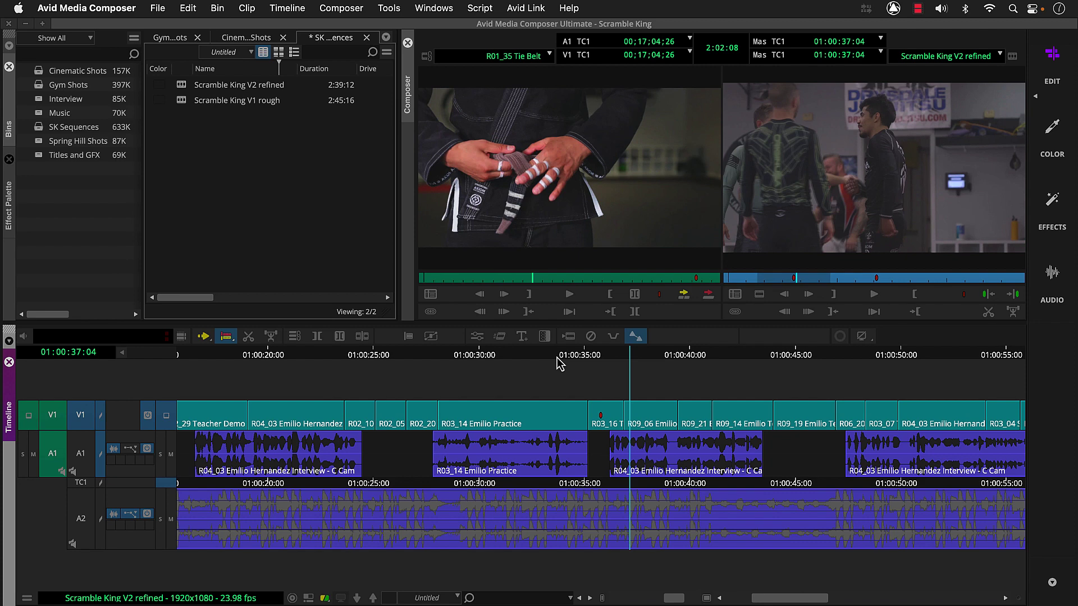
pyautogui.click(607, 360)
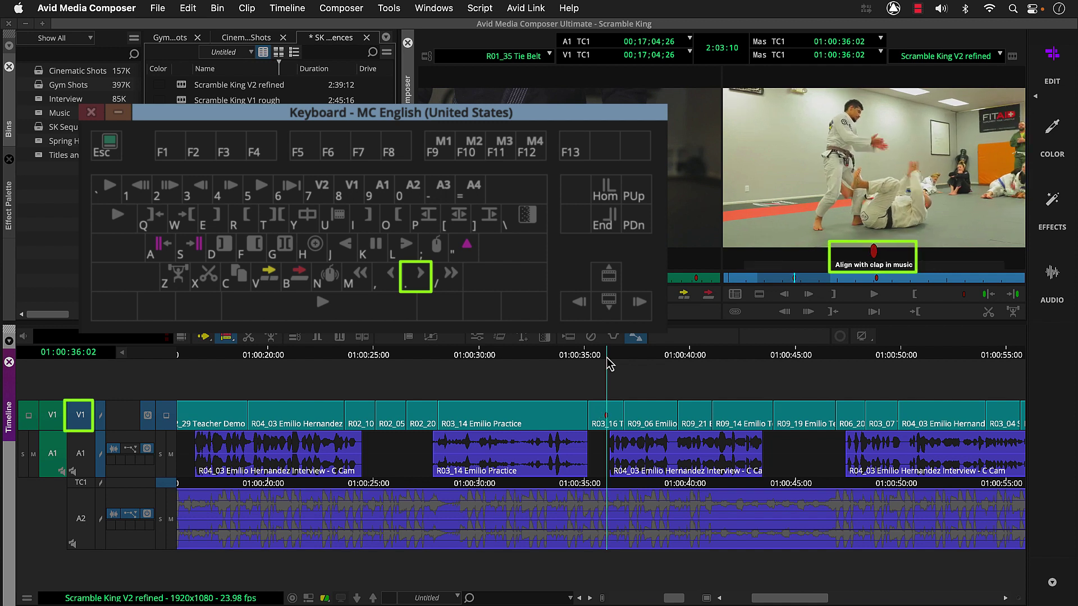
pyautogui.click(573, 356)
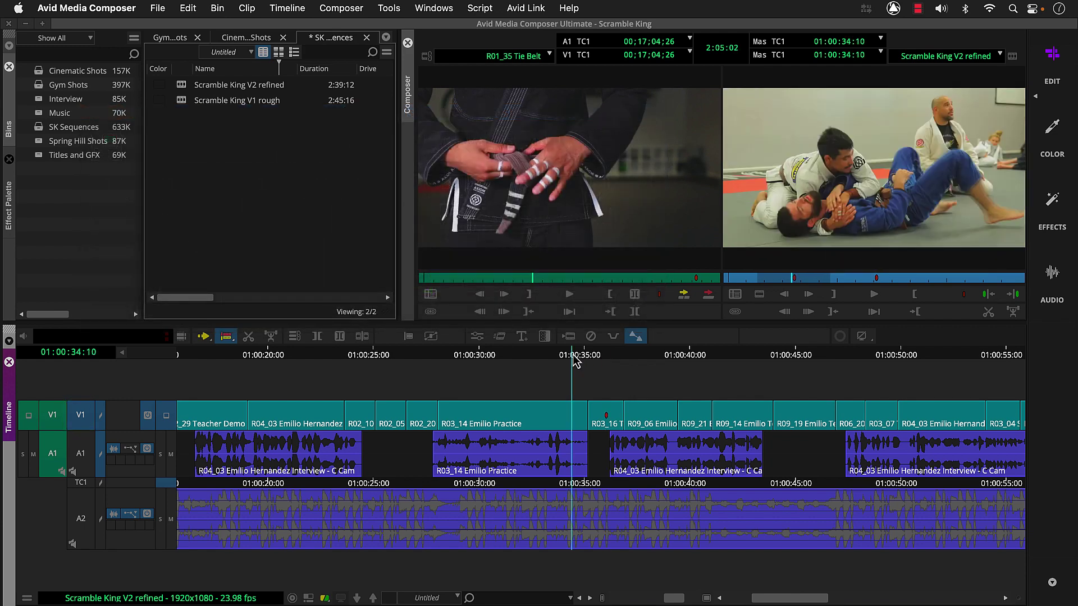
pyautogui.press('space')
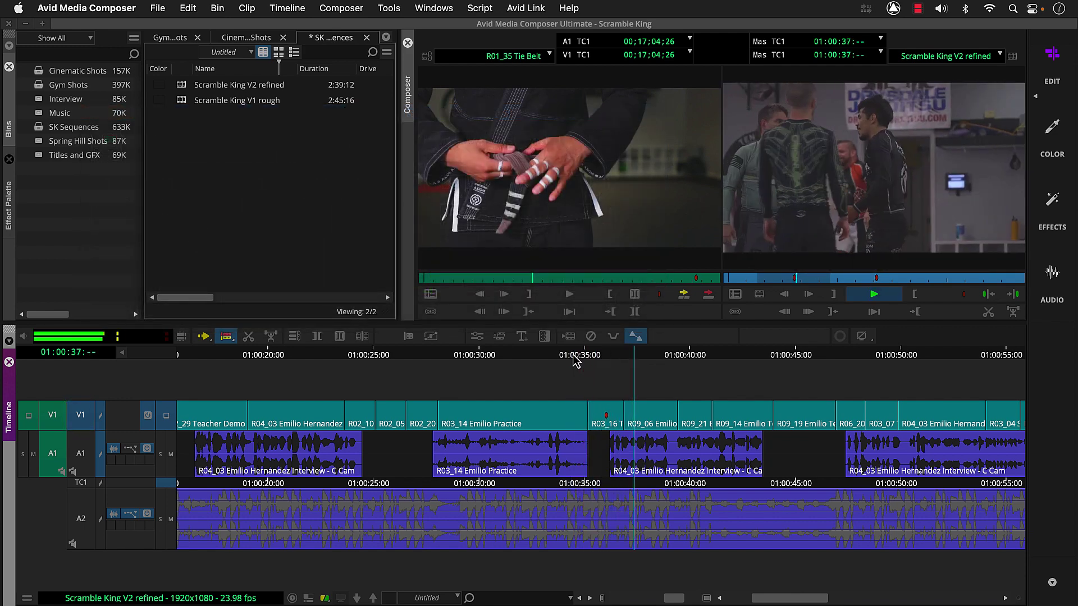
pyautogui.press('space')
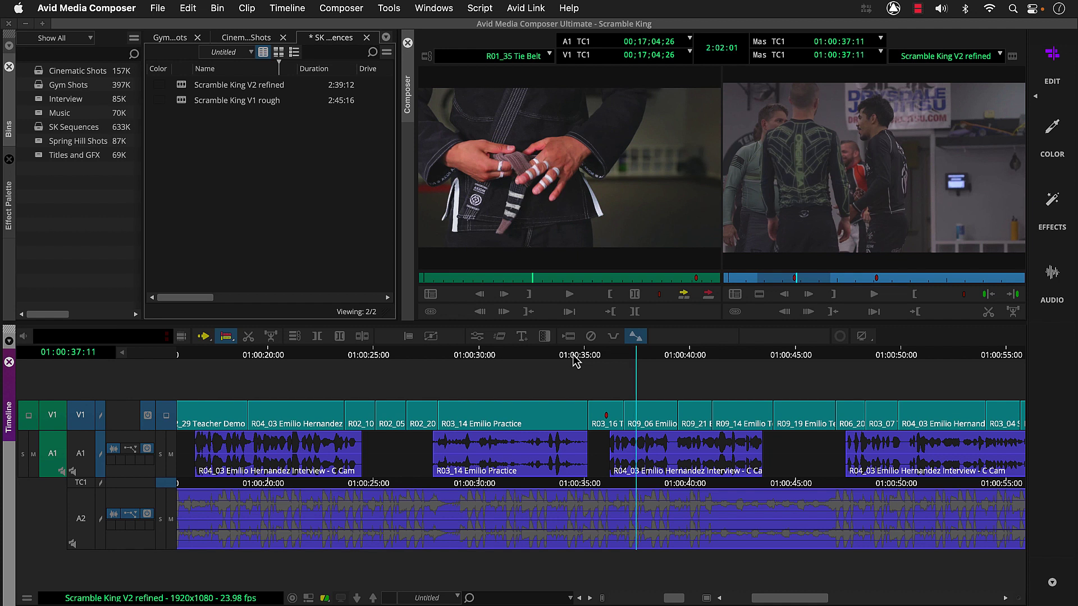